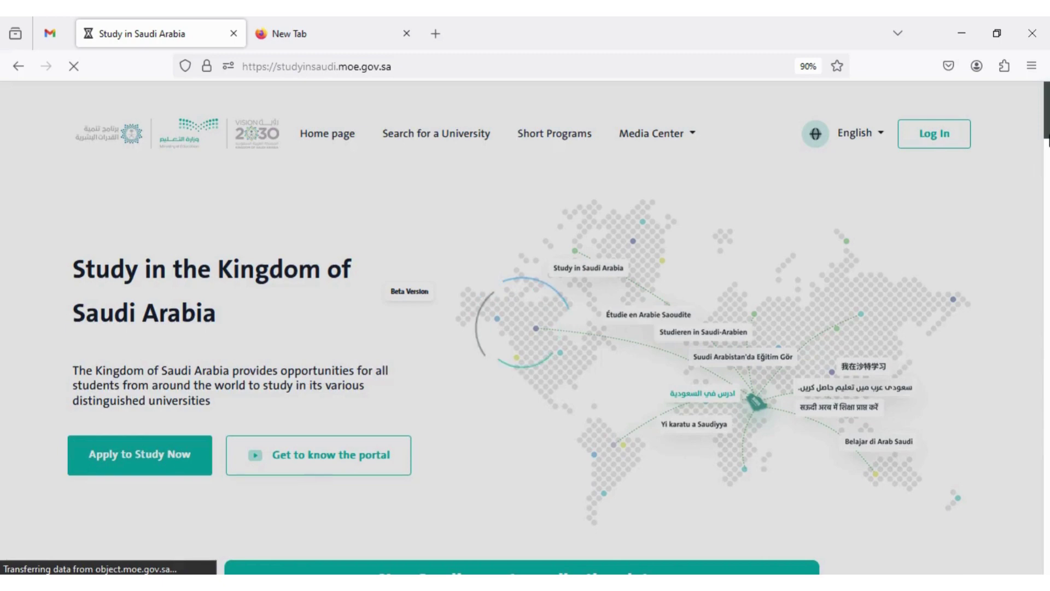
Scroll through the portal home page, then close the spare blank New Tab
scroll(1047, 141, "down", 8)
scroll(1047, 142, "up", 5)
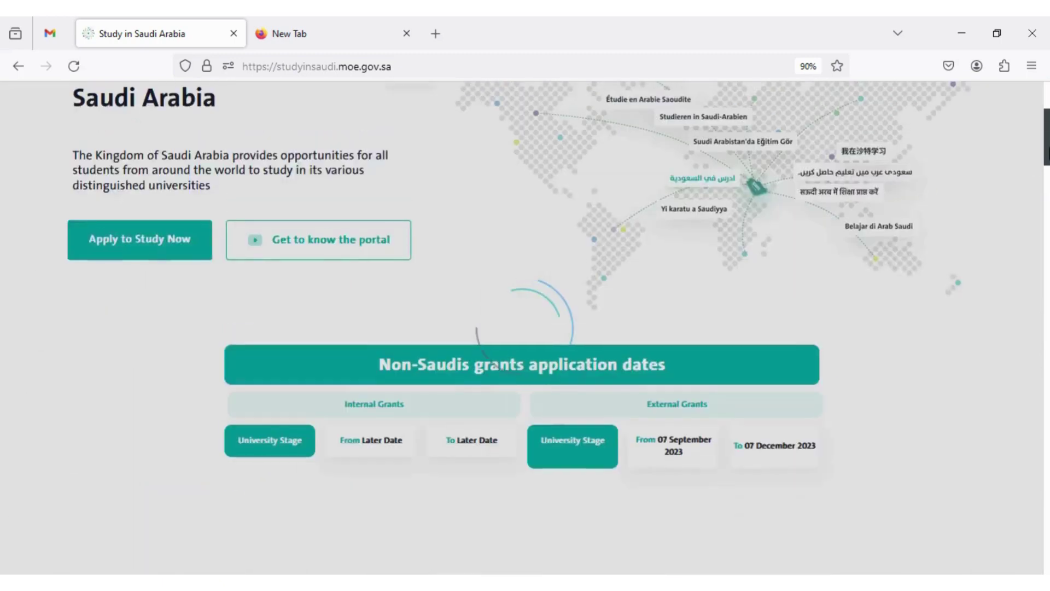
scroll(1047, 141, "up", 4)
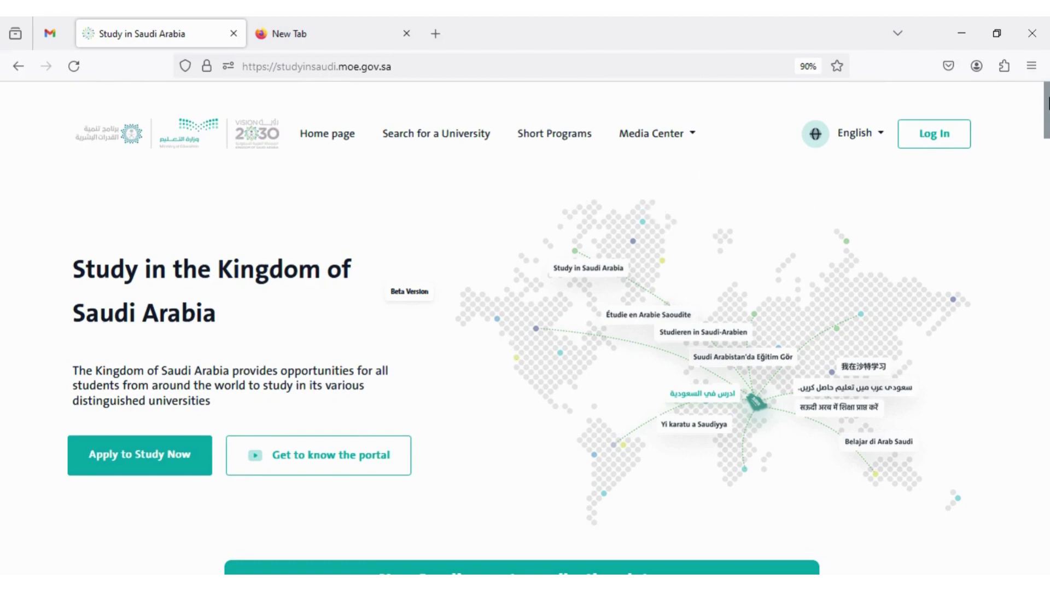
mouse_move(1047, 115)
left_mouse_down()
mouse_move(1047, 528)
mouse_move(1047, 113)
left_mouse_up()
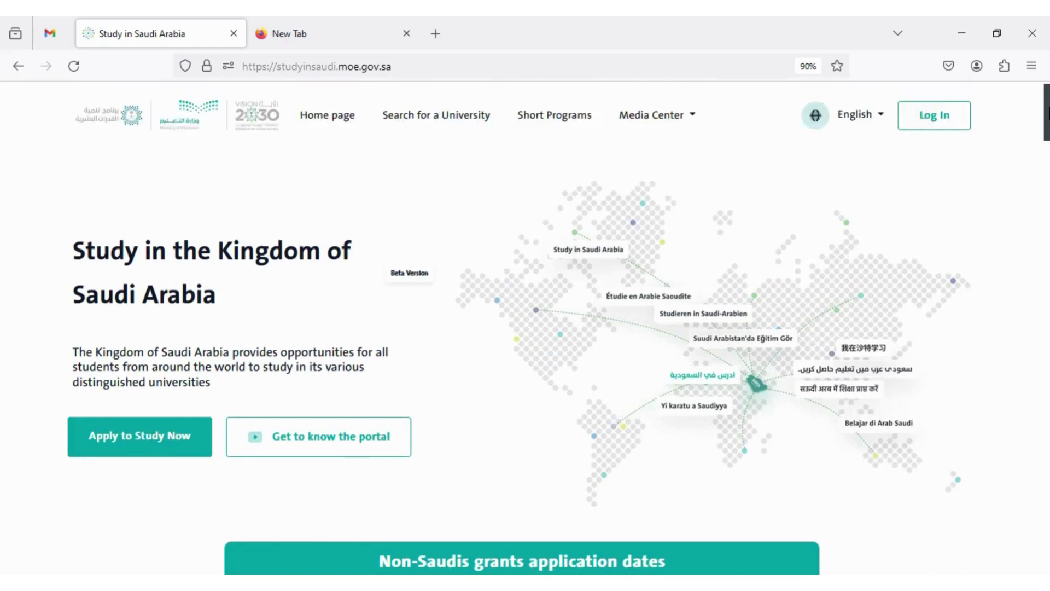
left_click_drag(1047, 112, 1047, 104)
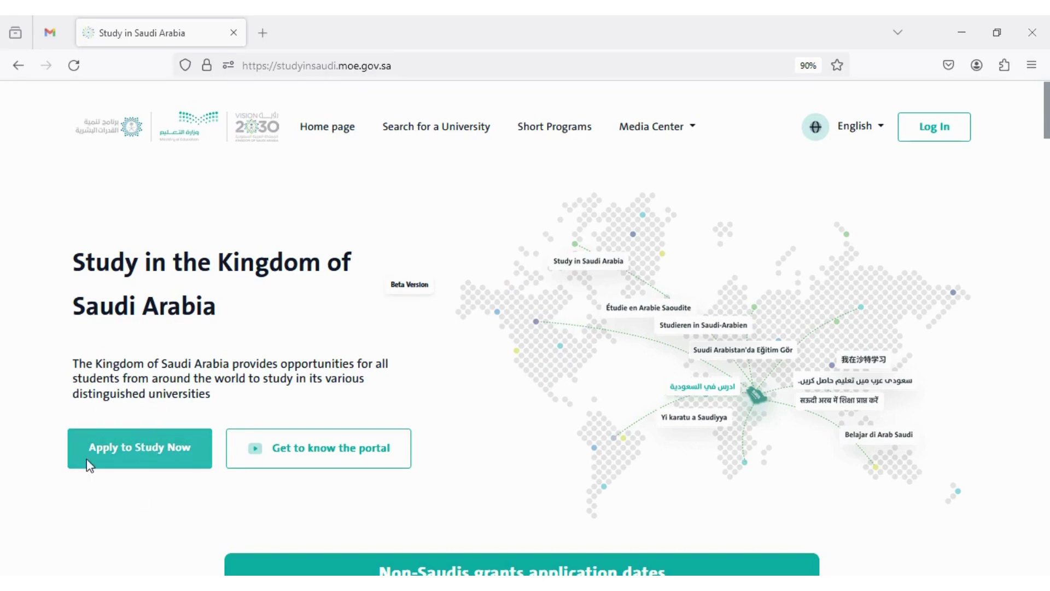
Choose Apply to Study Now, then Create a New Account in the Single Sign On popup
left_click(147, 461)
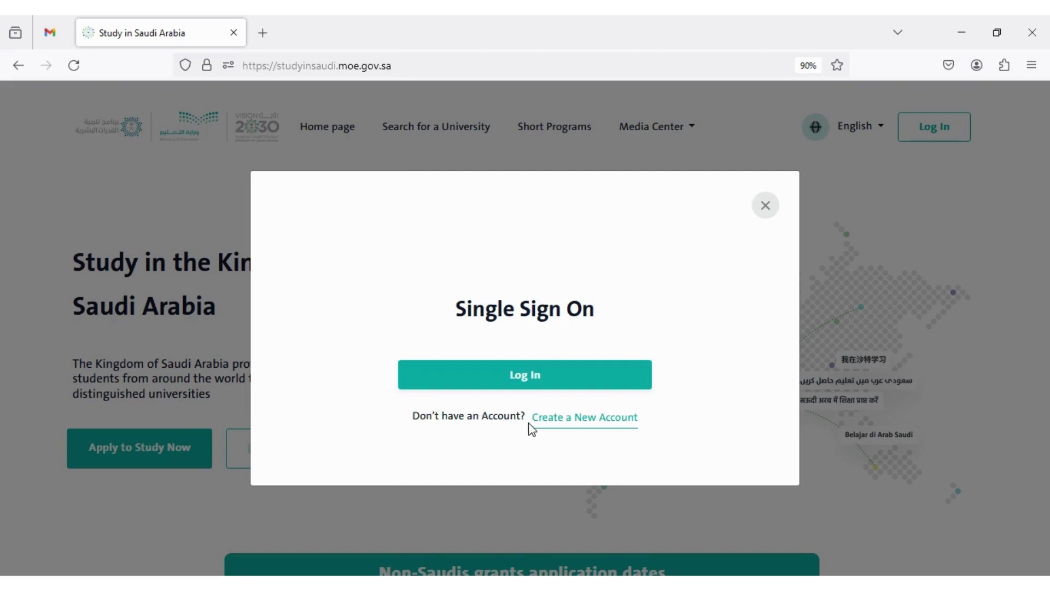
left_click(617, 418)
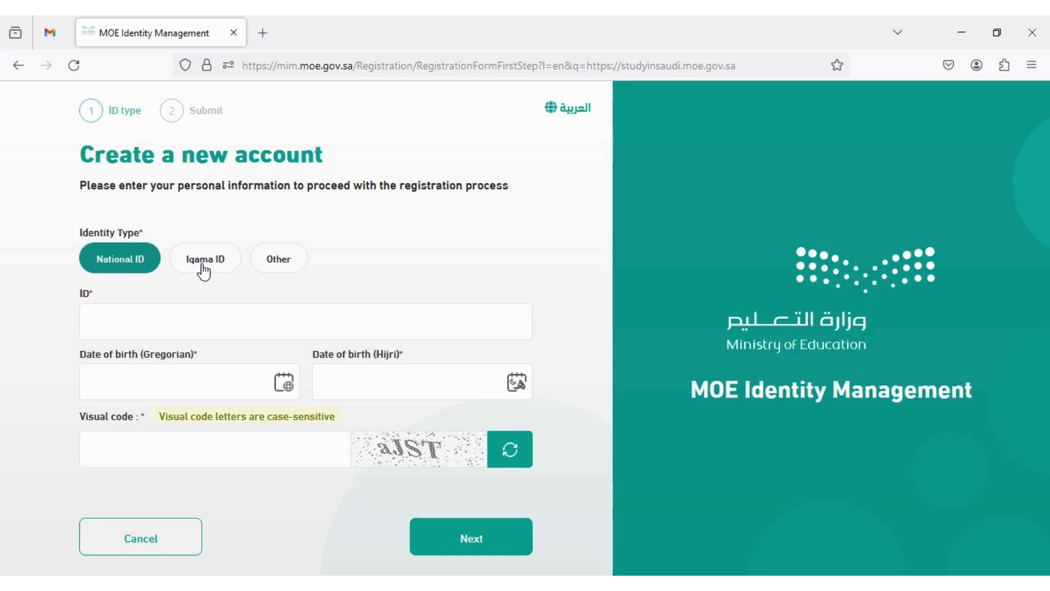
Pick identity type Other, paste the e-mail address and choose Nigeria as nationality
left_click(283, 260)
left_click(159, 318)
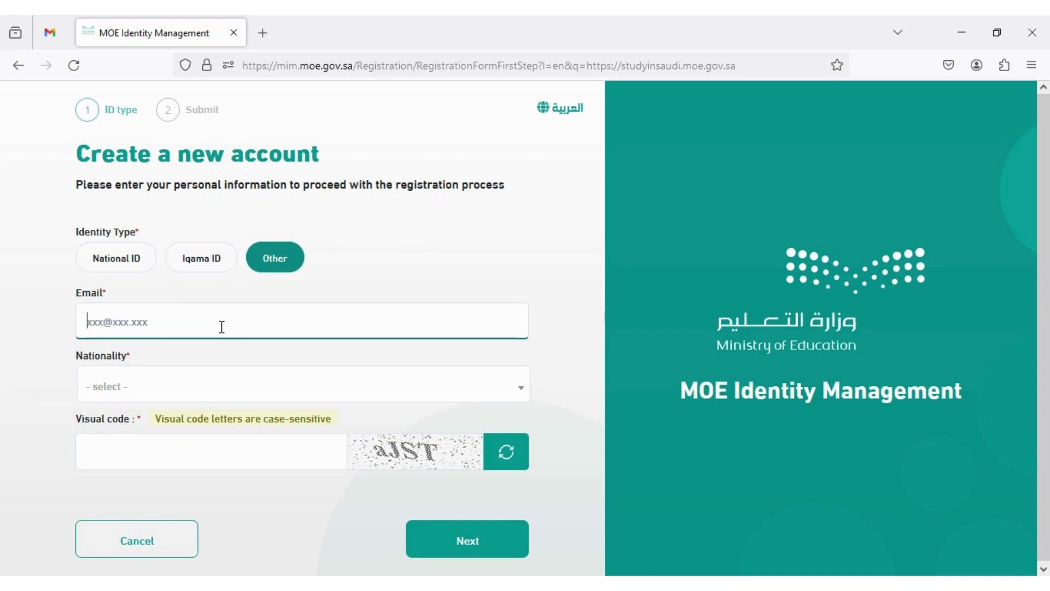
key("ctrl+v")
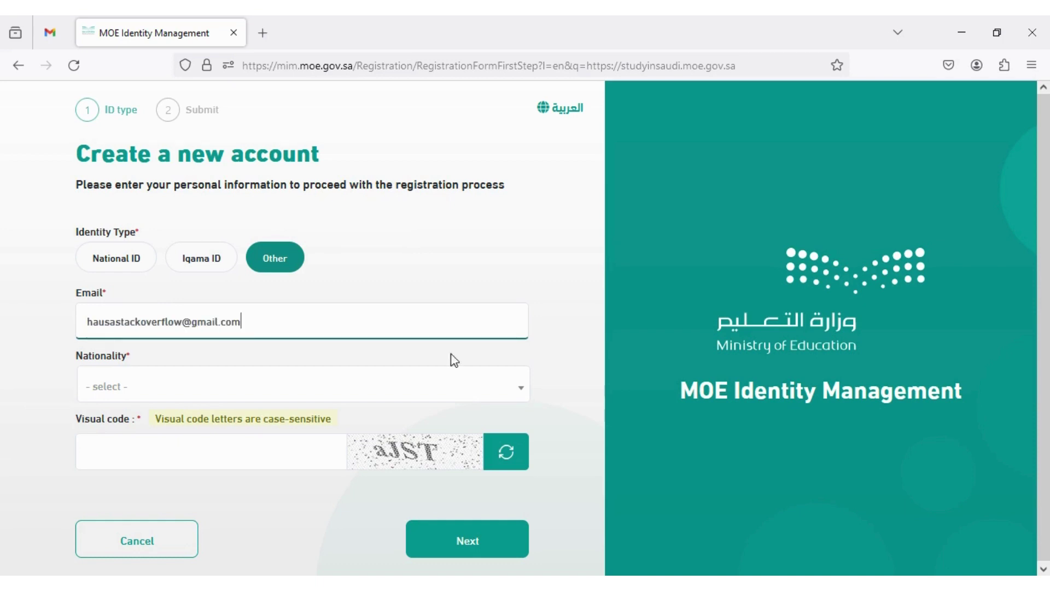
left_click(328, 398)
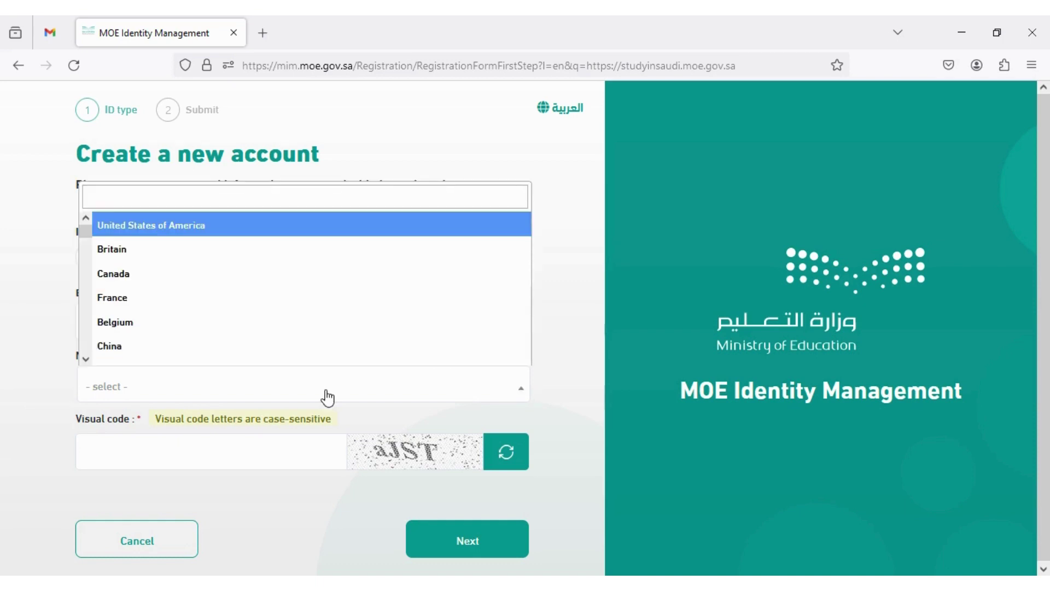
type("ni")
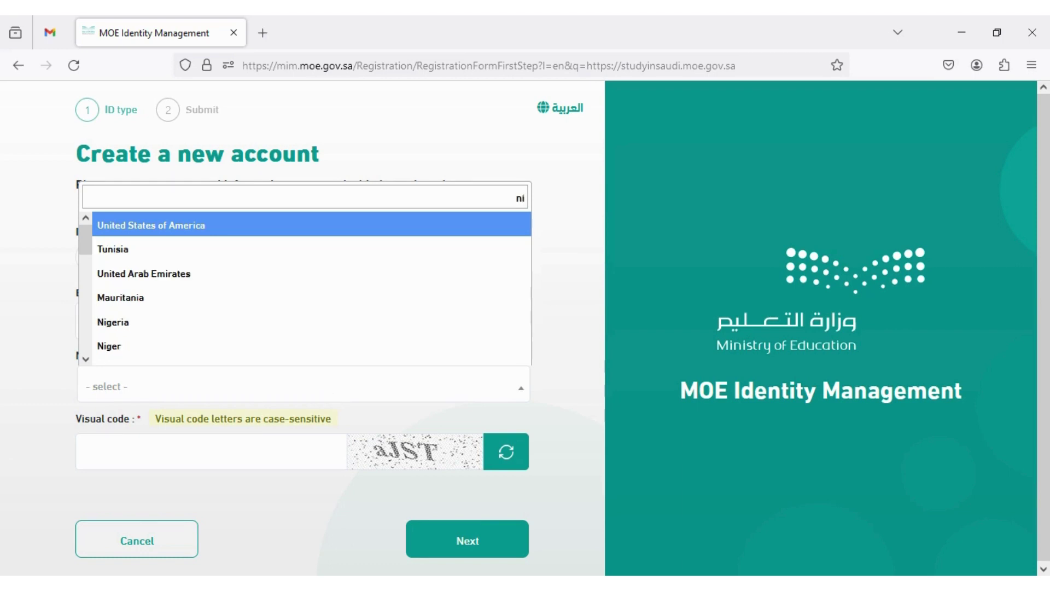
type("geri")
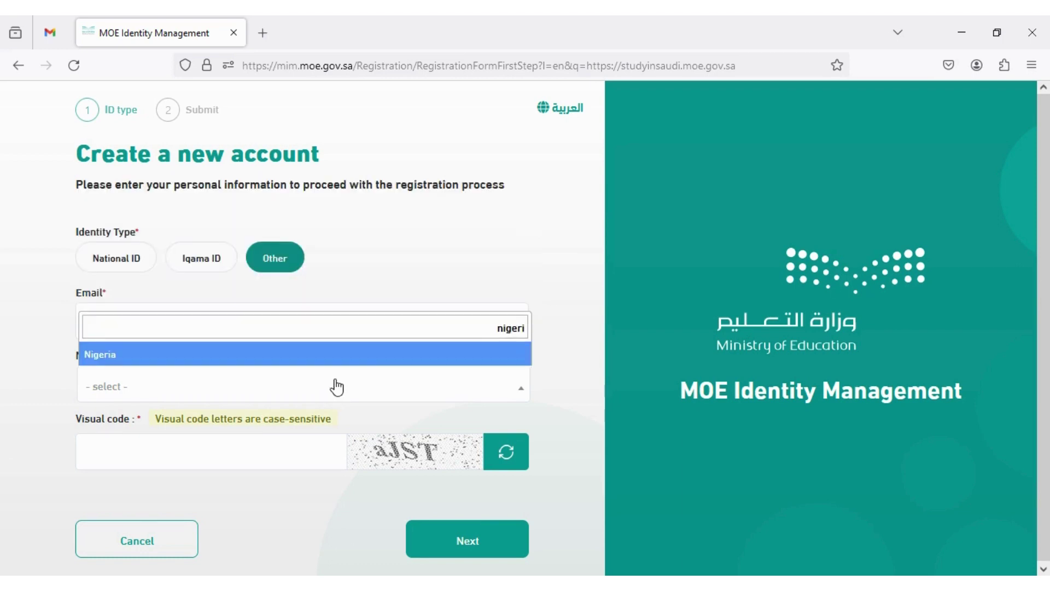
left_click(398, 356)
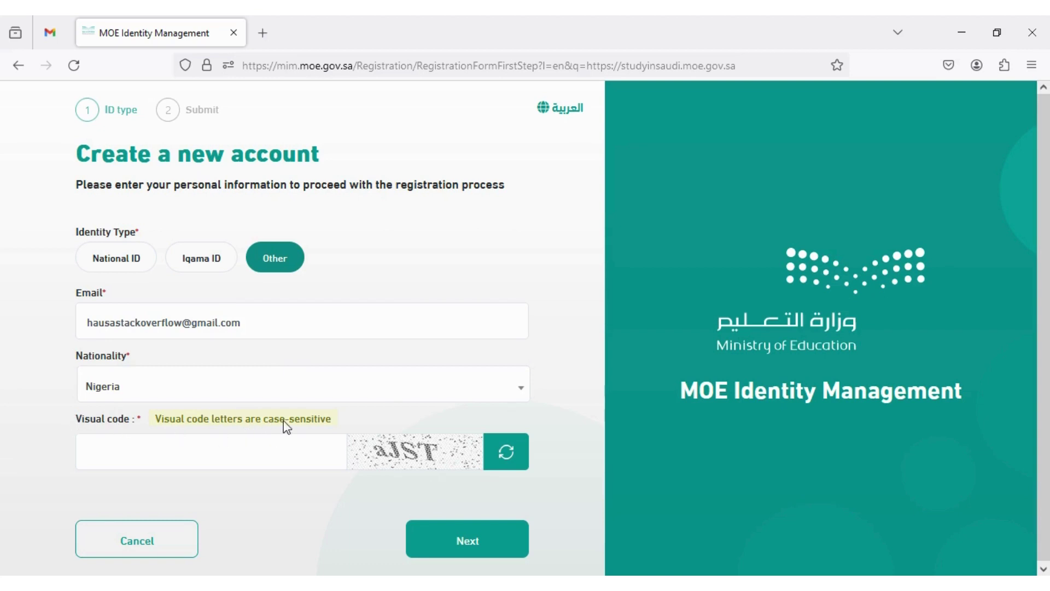
Enter visual code aJST and continue to the user registration step
left_click(229, 442)
type("a")
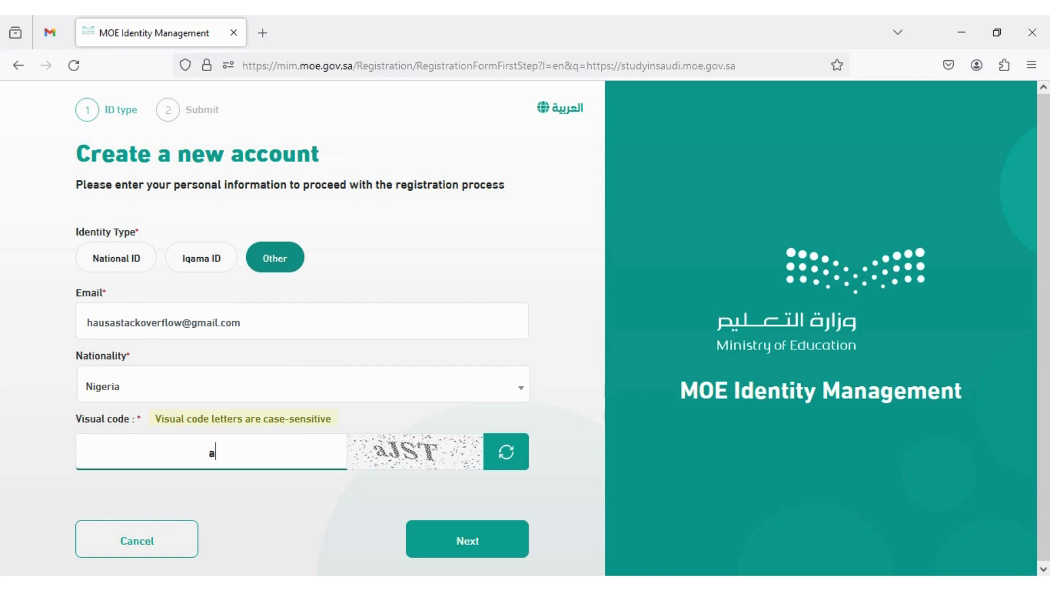
type("JST")
left_click(473, 538)
left_click(471, 537)
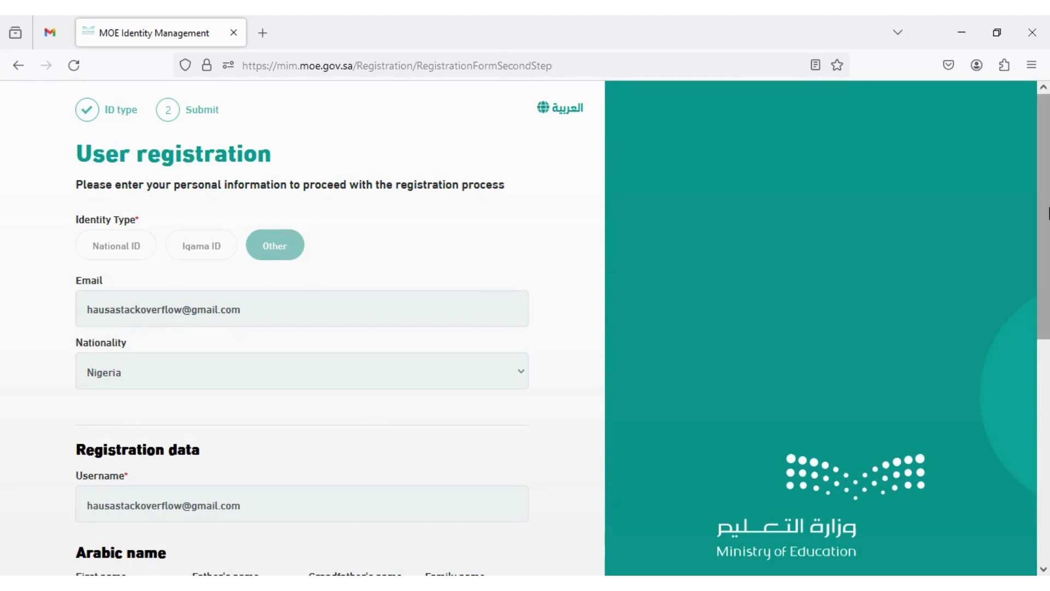
Review the name headings and enter the applicant's English first and father's names
scroll(1048, 214, "down", 5)
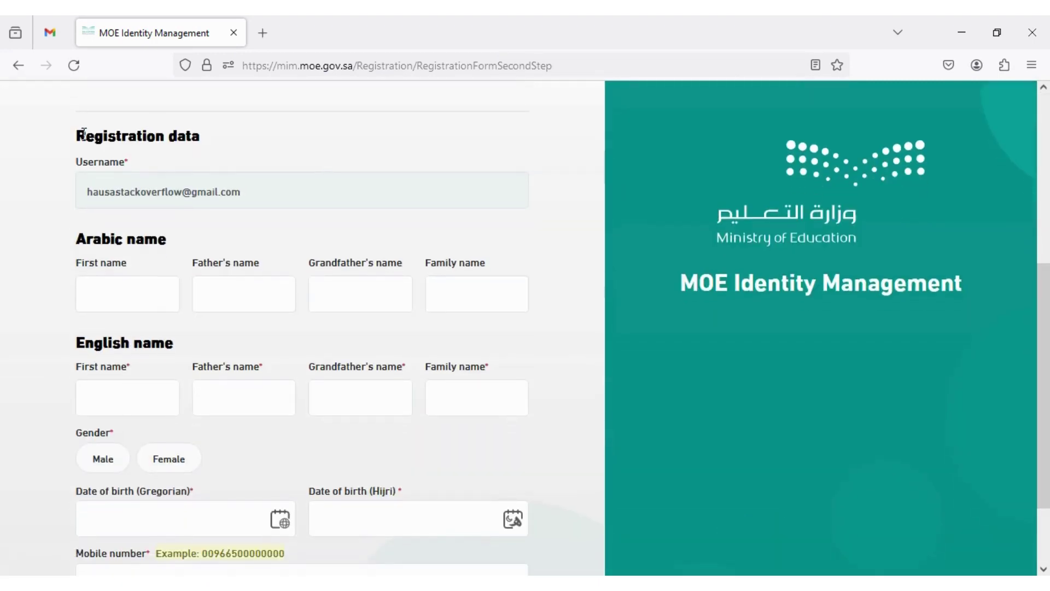
left_click_drag(76, 135, 204, 138)
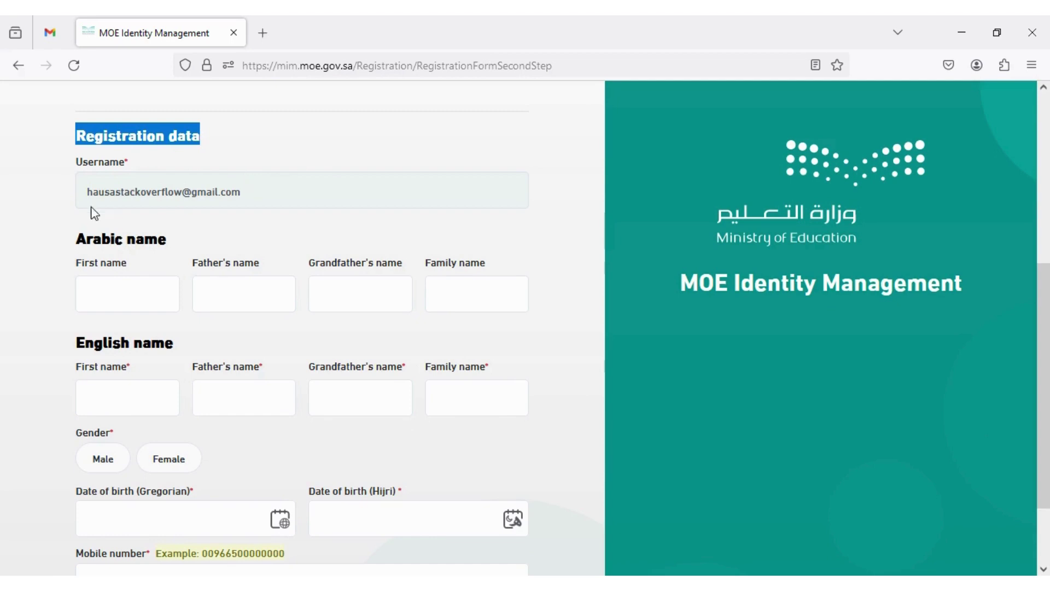
left_click_drag(75, 242, 170, 249)
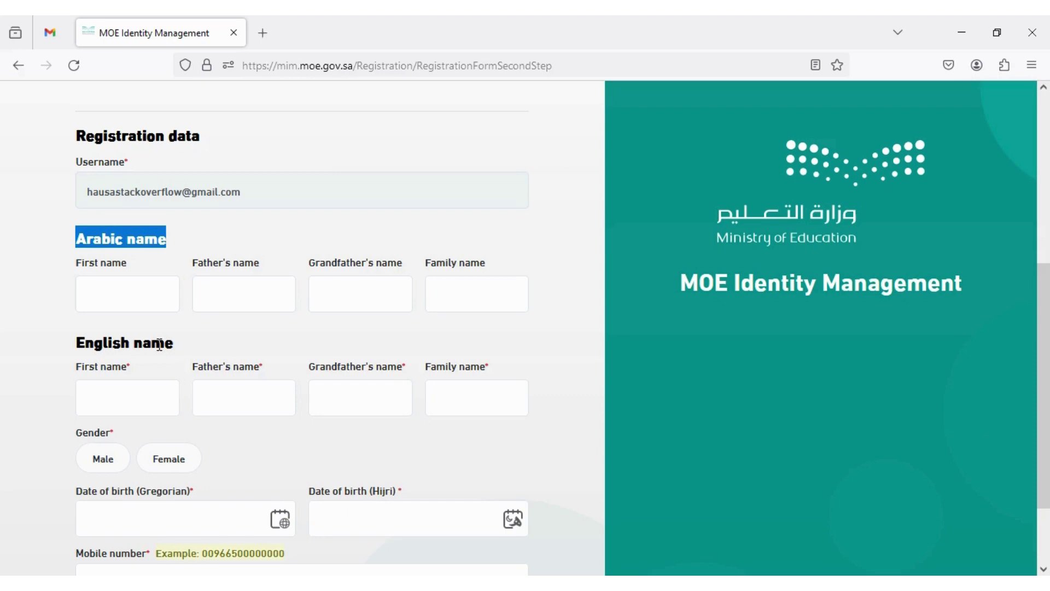
left_click_drag(175, 343, 75, 345)
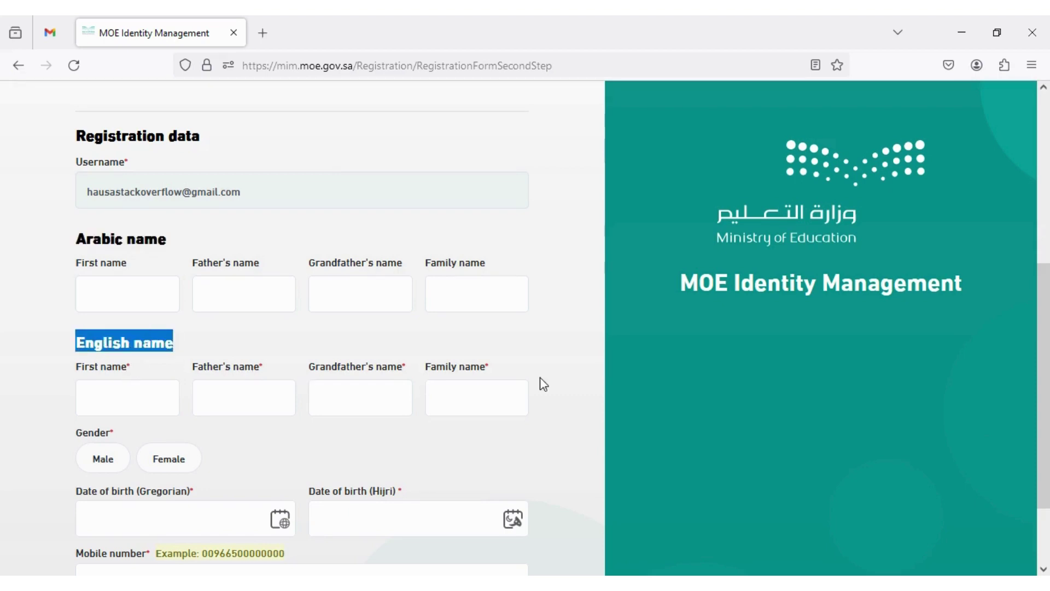
left_click(126, 398)
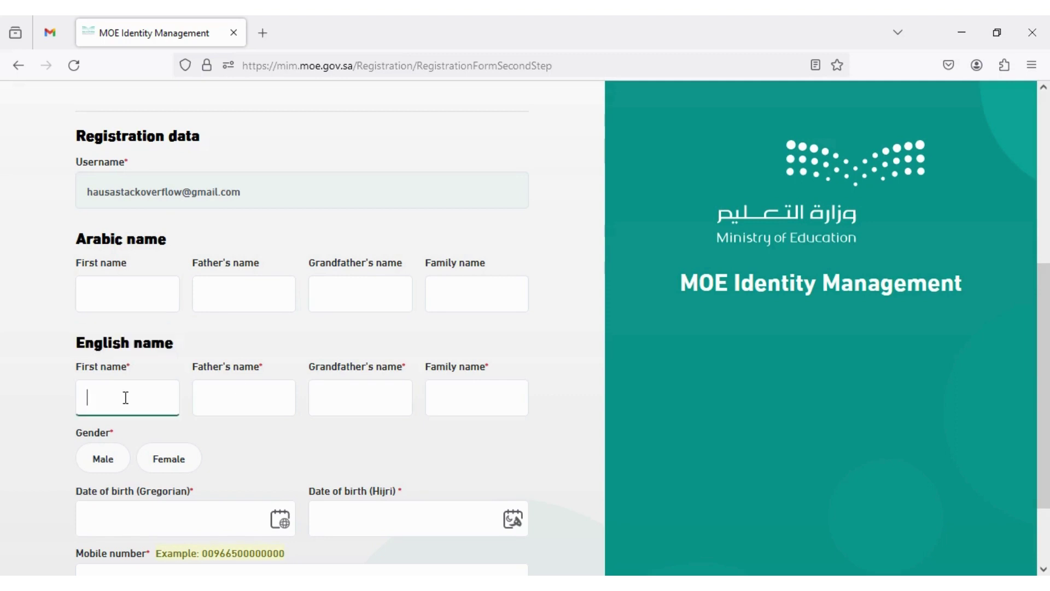
left_click(245, 403)
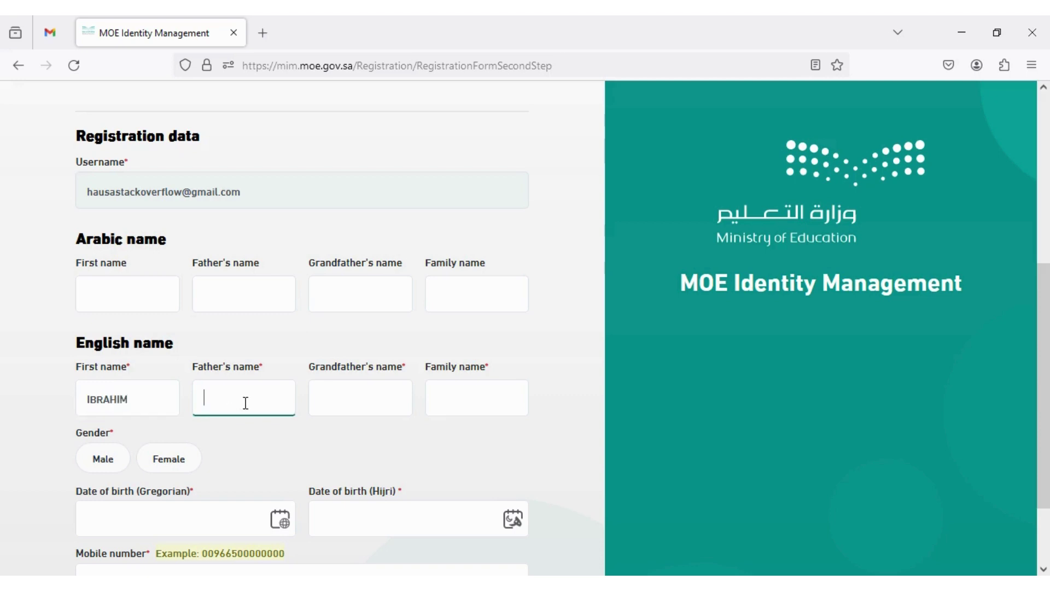
Enter the applicant's English grandfather's and family names
left_click(380, 397)
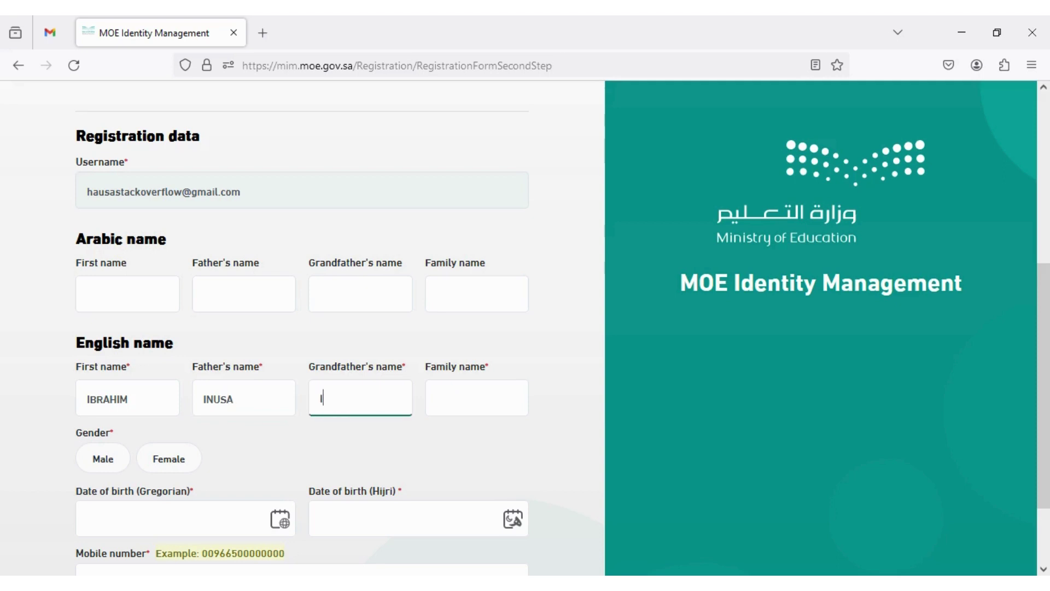
left_click(485, 392)
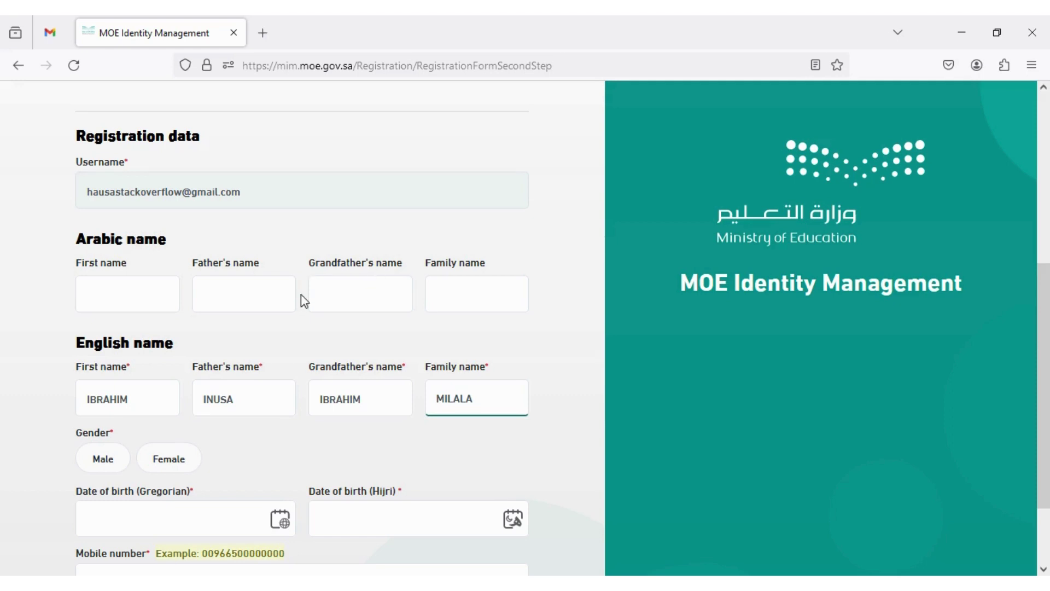
scroll(306, 300, "down", 3)
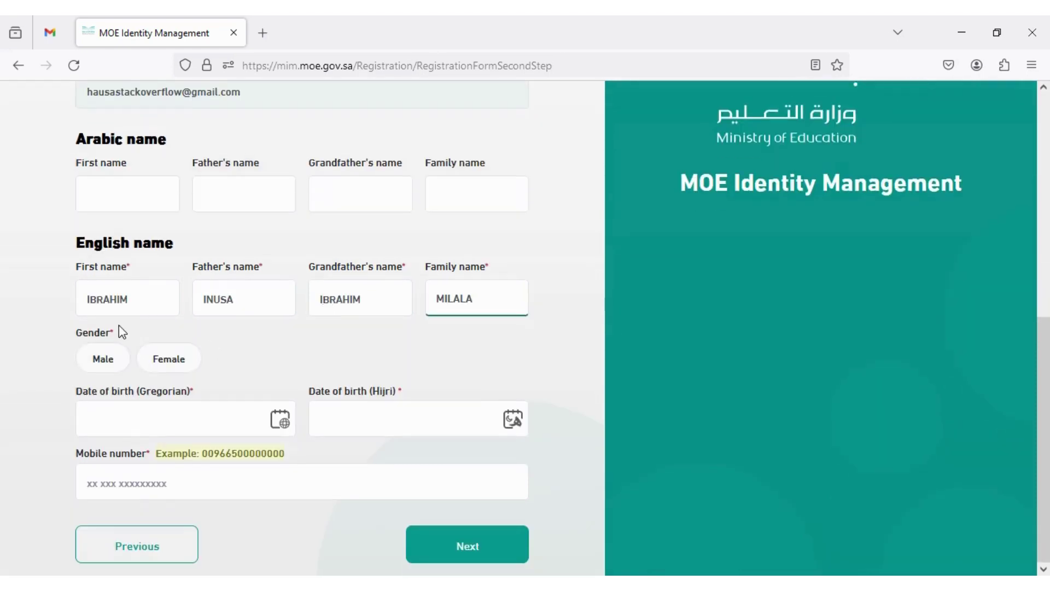
Set the gender to Male and review the date of birth fields
left_click(97, 361)
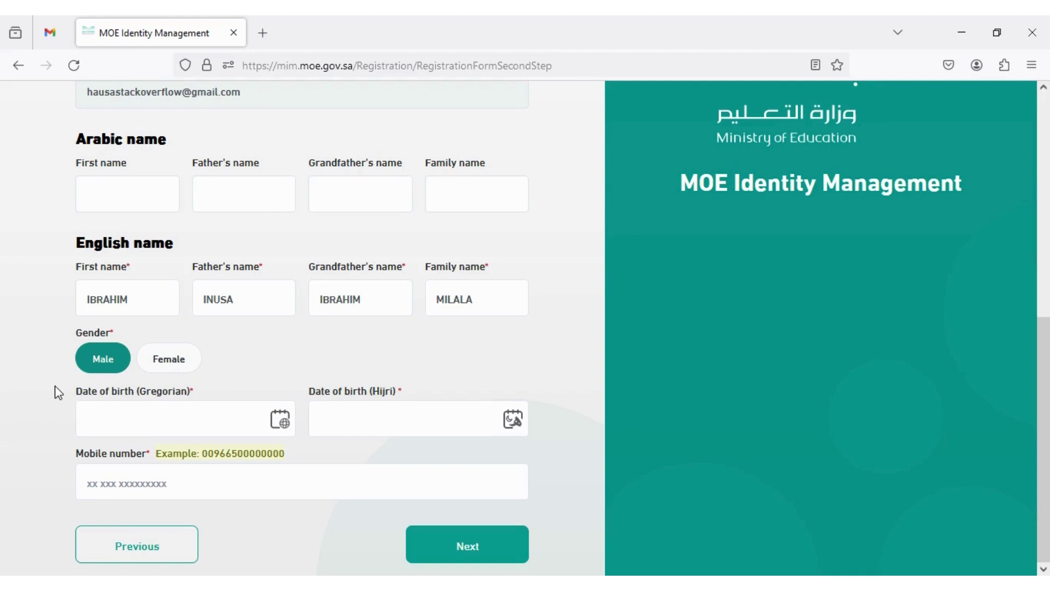
left_click_drag(59, 393, 196, 392)
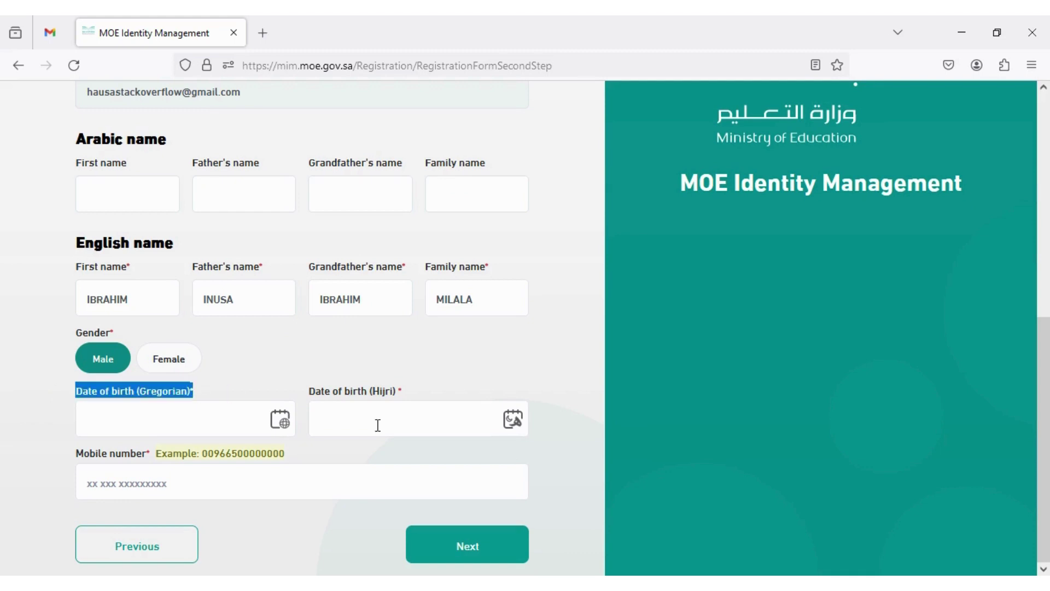
left_click_drag(310, 396, 425, 392)
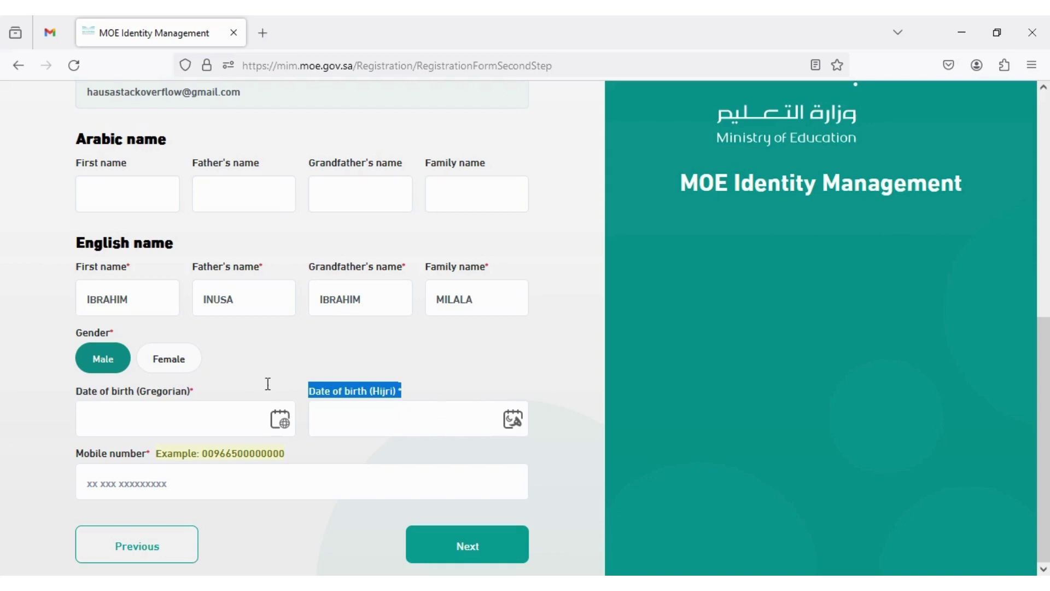
left_click(277, 419)
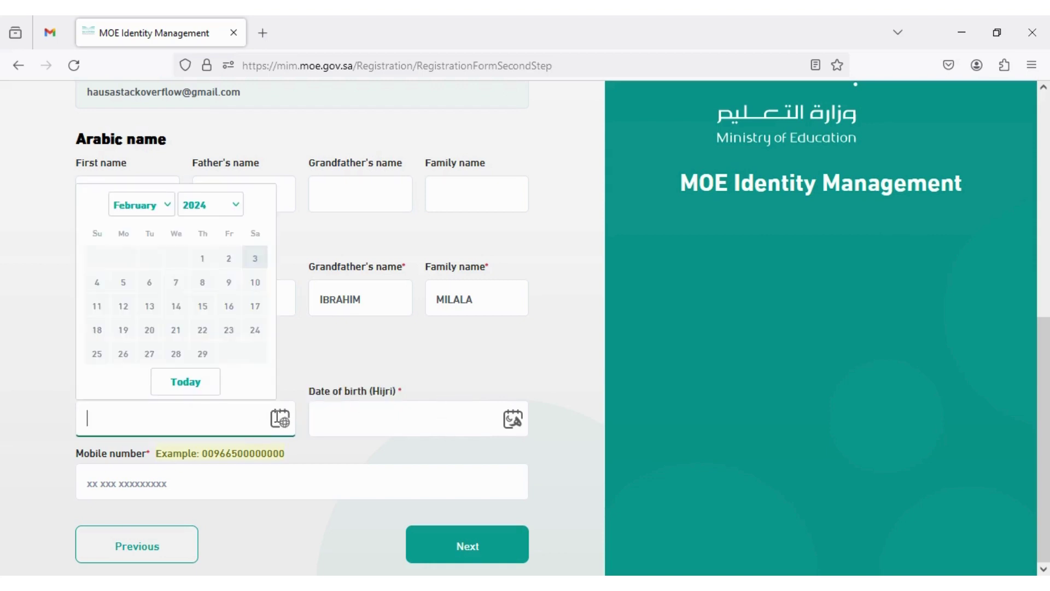
left_click(227, 207)
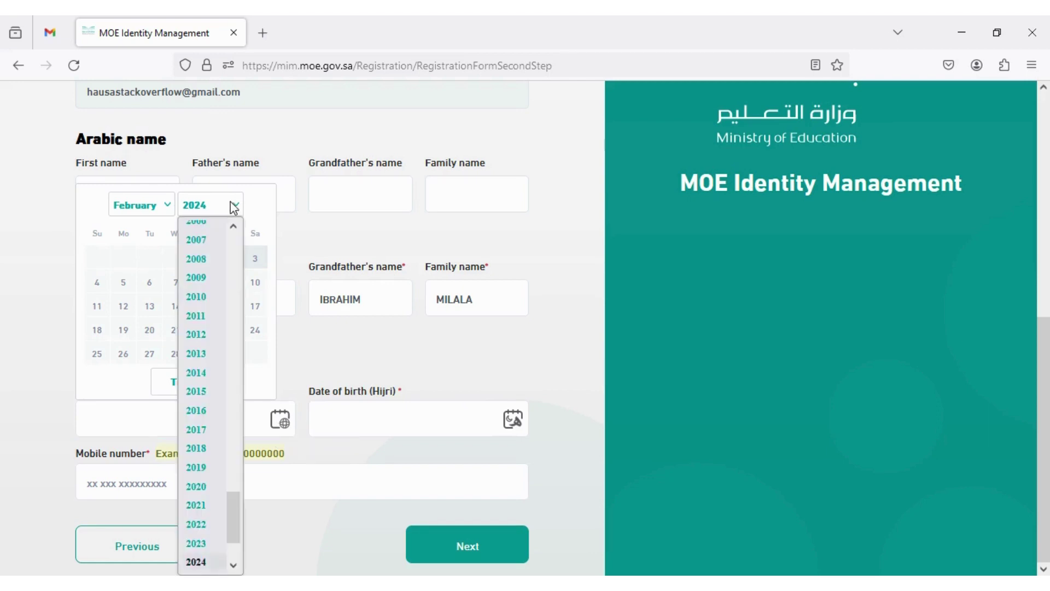
scroll(213, 406, "up", 8)
scroll(219, 406, "up", 12)
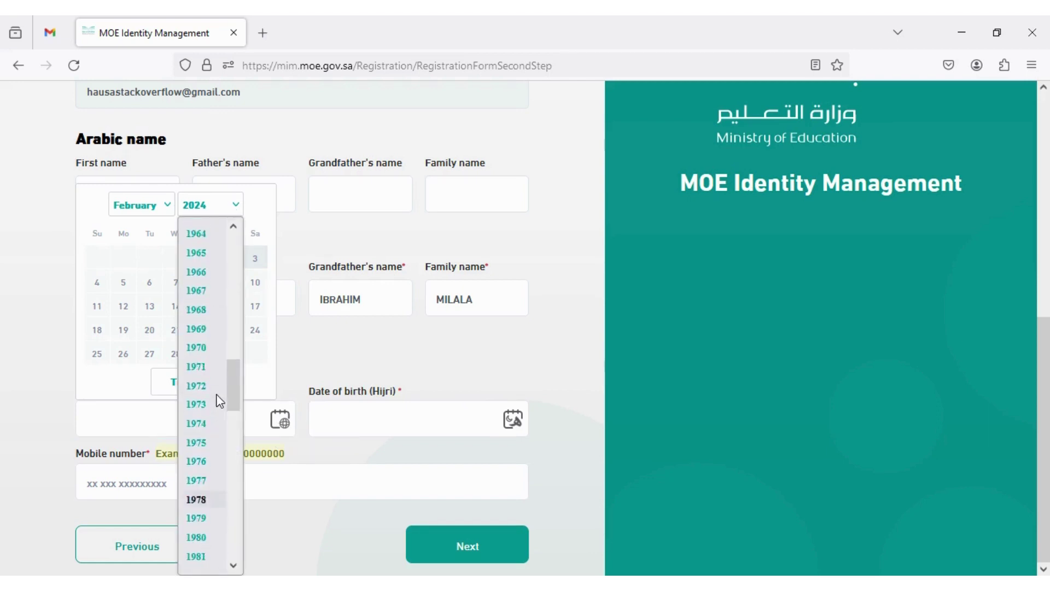
scroll(220, 364, "down", 2)
scroll(216, 363, "down", 4)
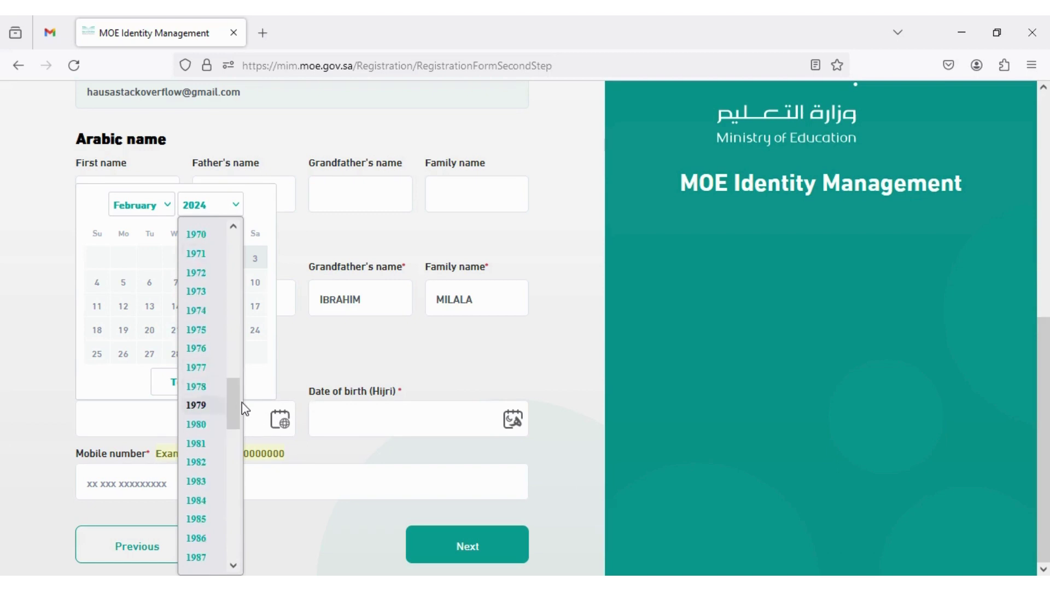
scroll(236, 394, "down", 2)
left_click_drag(237, 417, 238, 432)
left_click(206, 490)
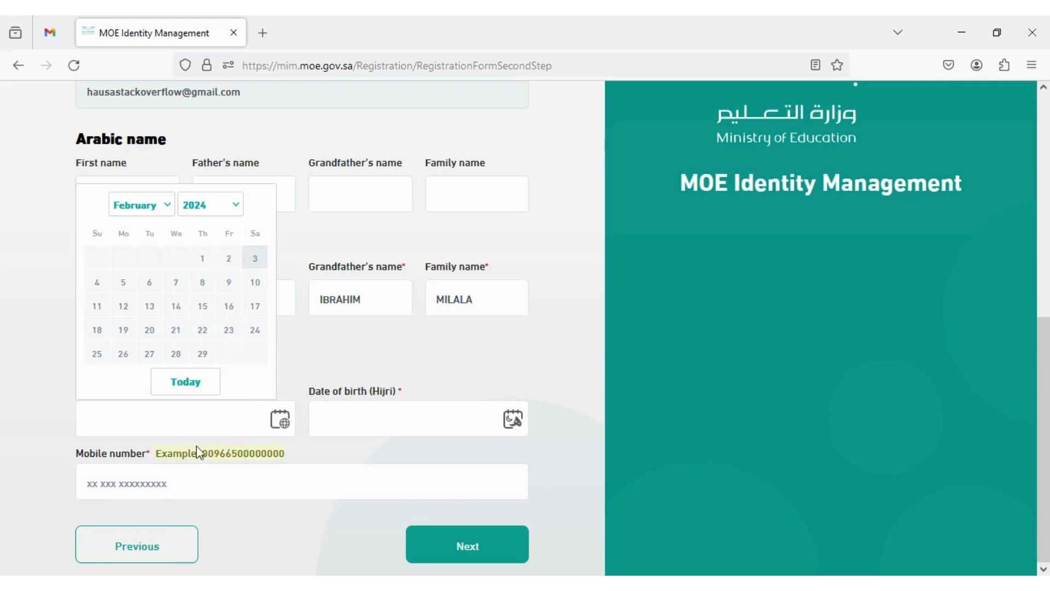
left_click(217, 209)
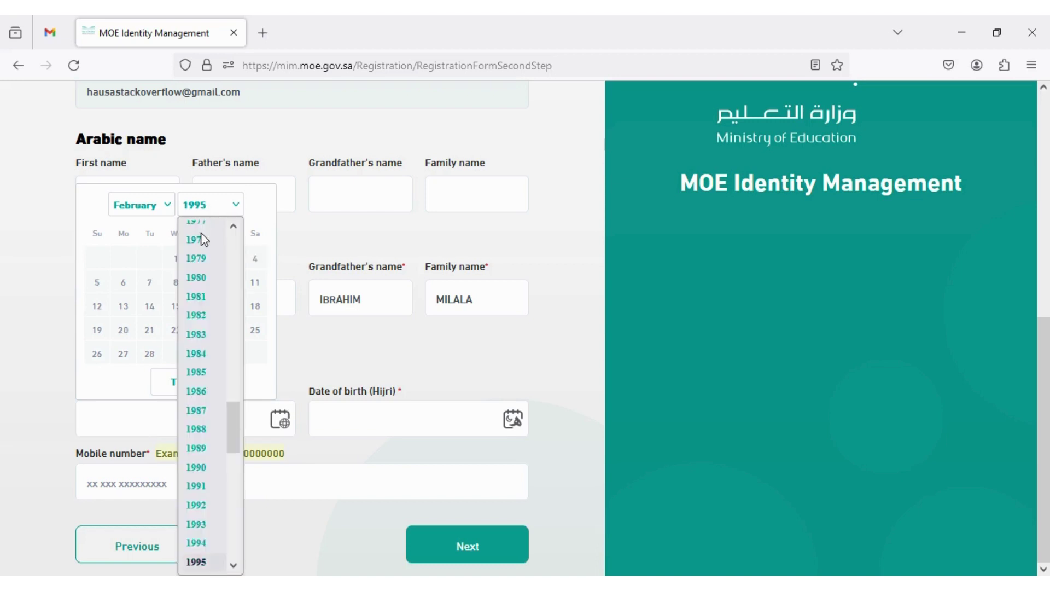
left_click(159, 206)
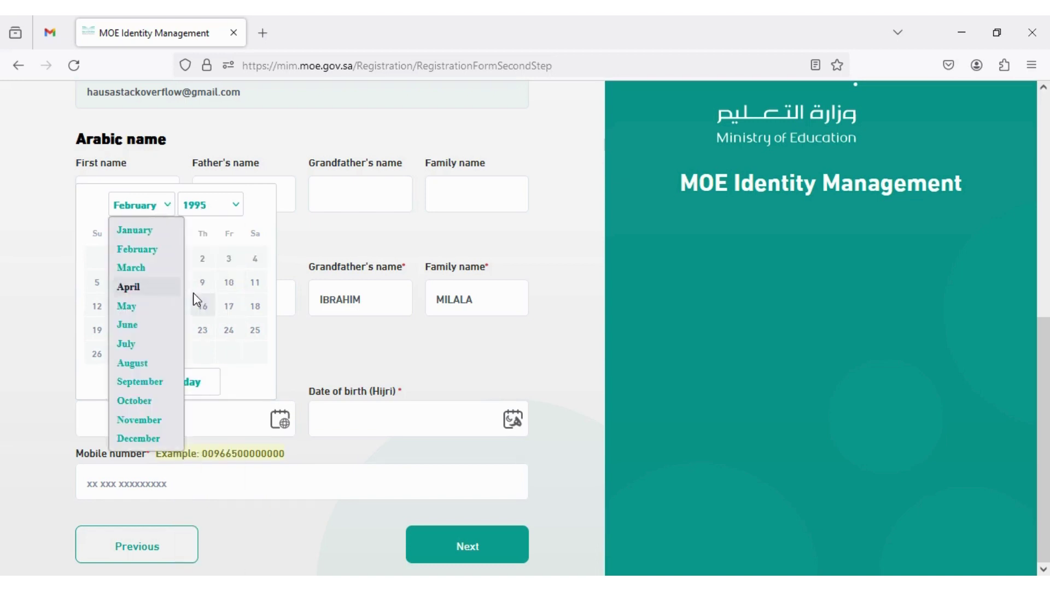
left_click(153, 288)
left_click(228, 307)
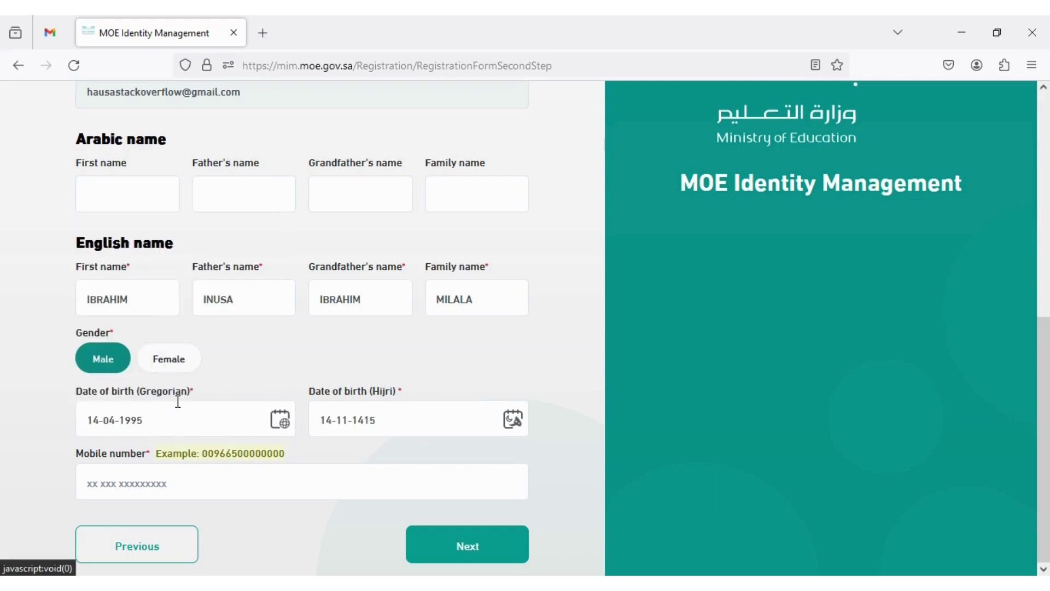
Enter the applicant's mobile number, correcting mistyped digits
left_click(161, 477)
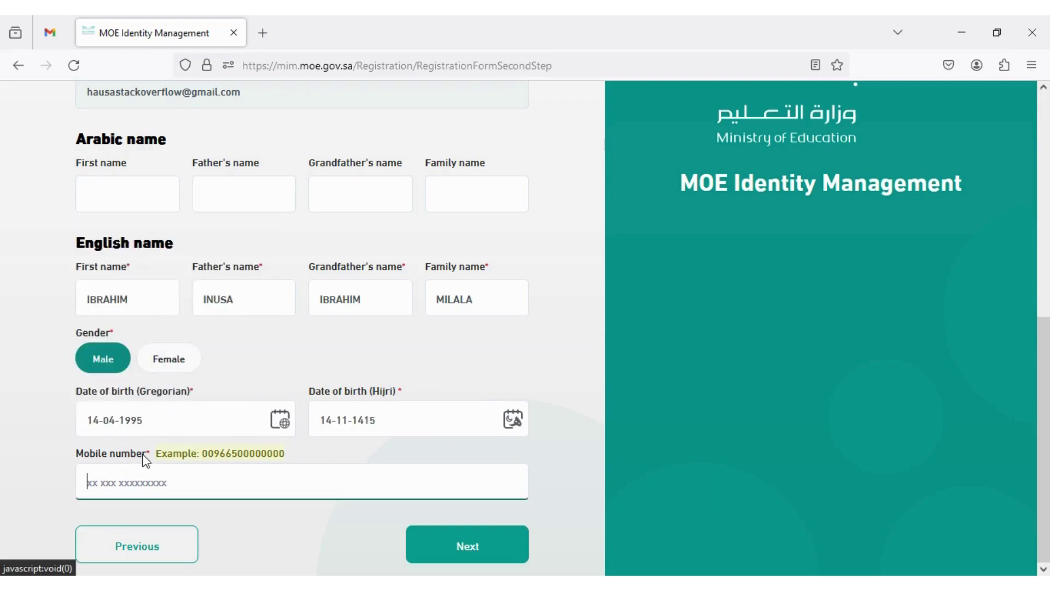
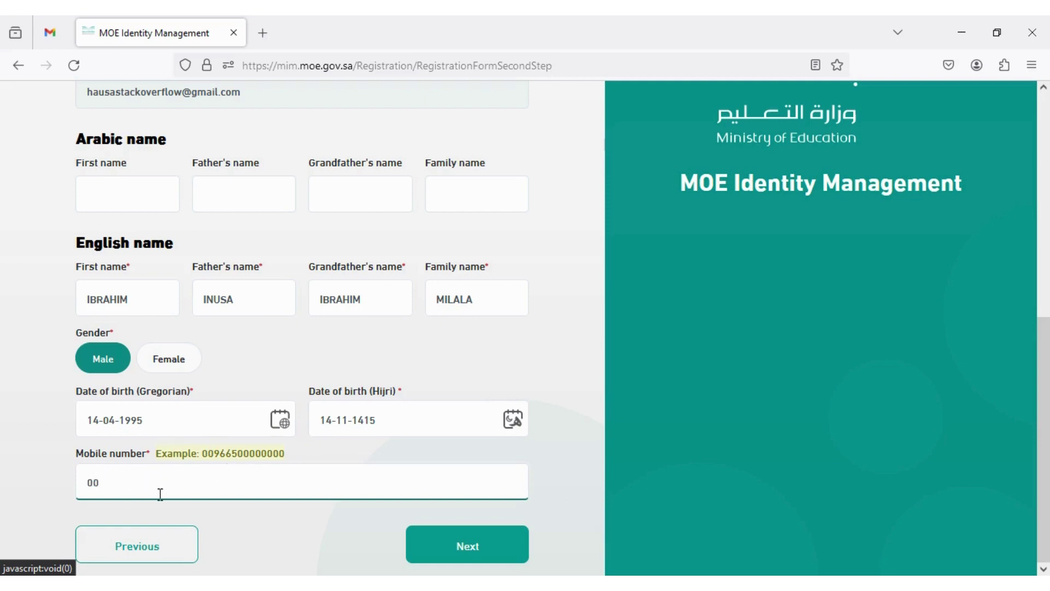
Submit the personal details and request the verification code by e-mail
left_click(469, 544)
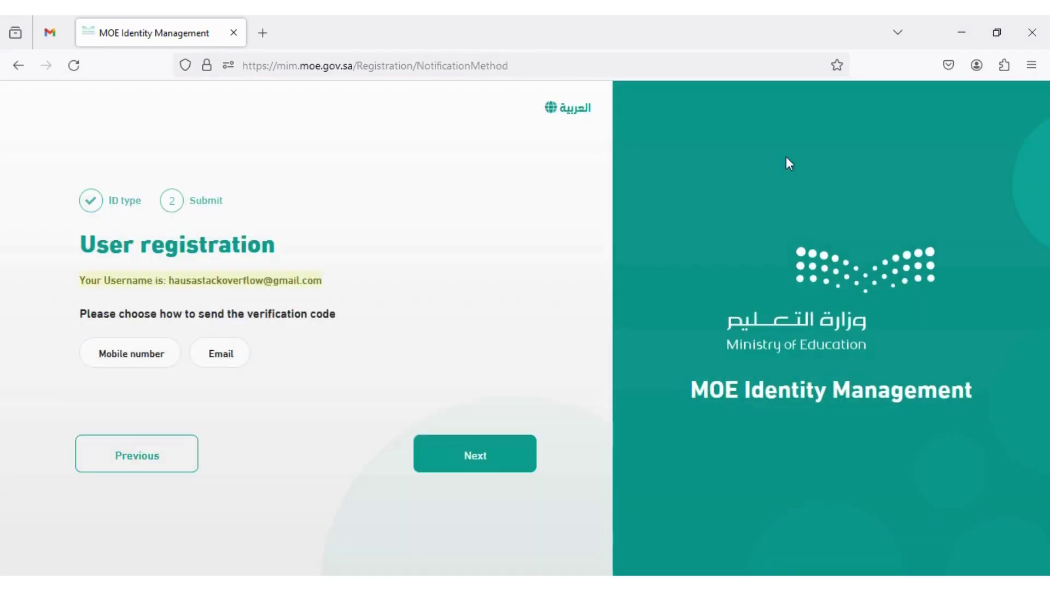
left_click_drag(77, 251, 262, 249)
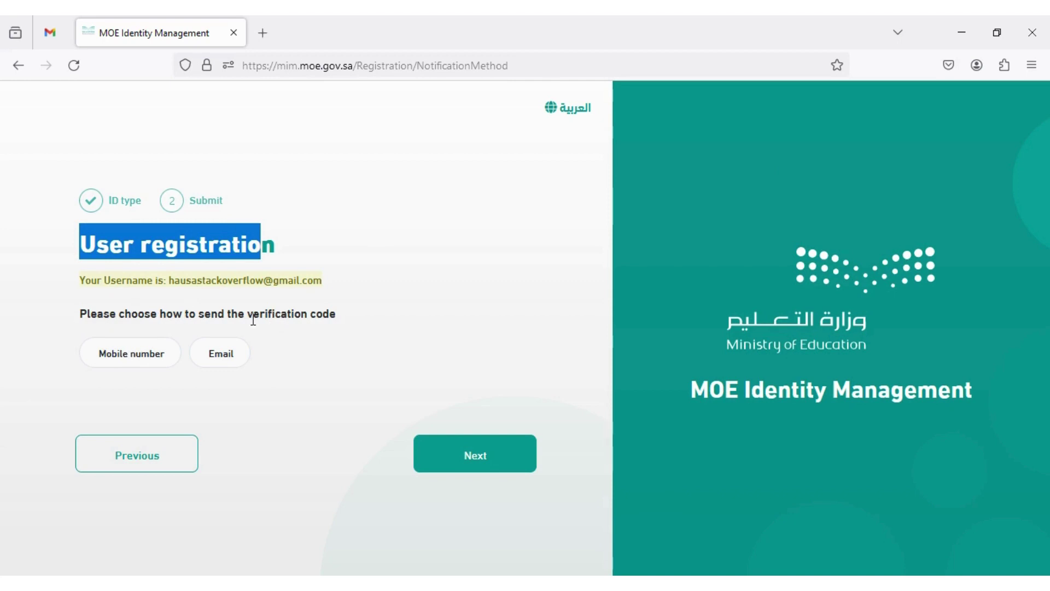
left_click(213, 354)
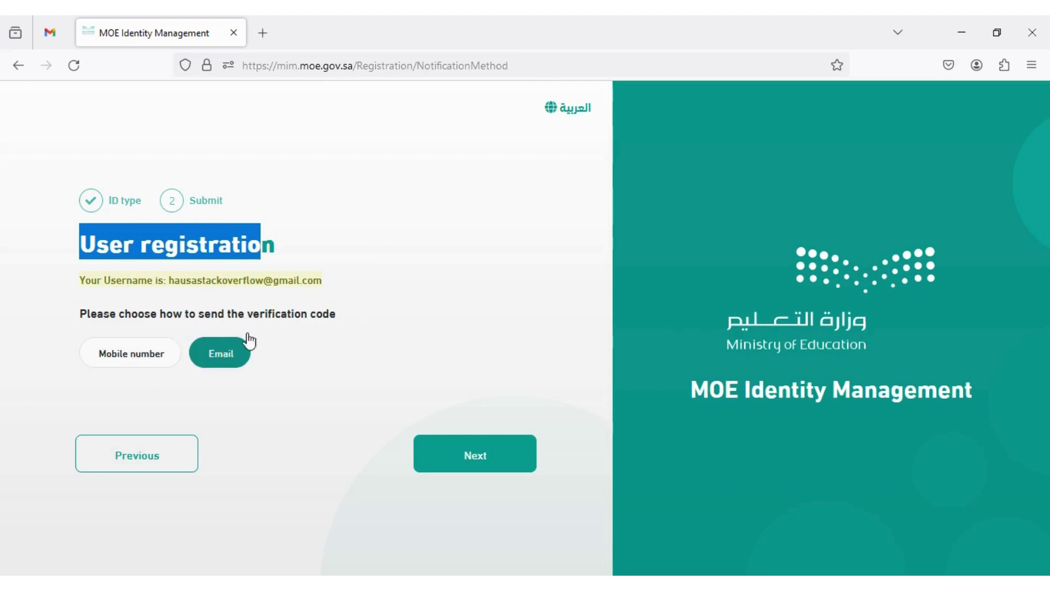
left_click(485, 461)
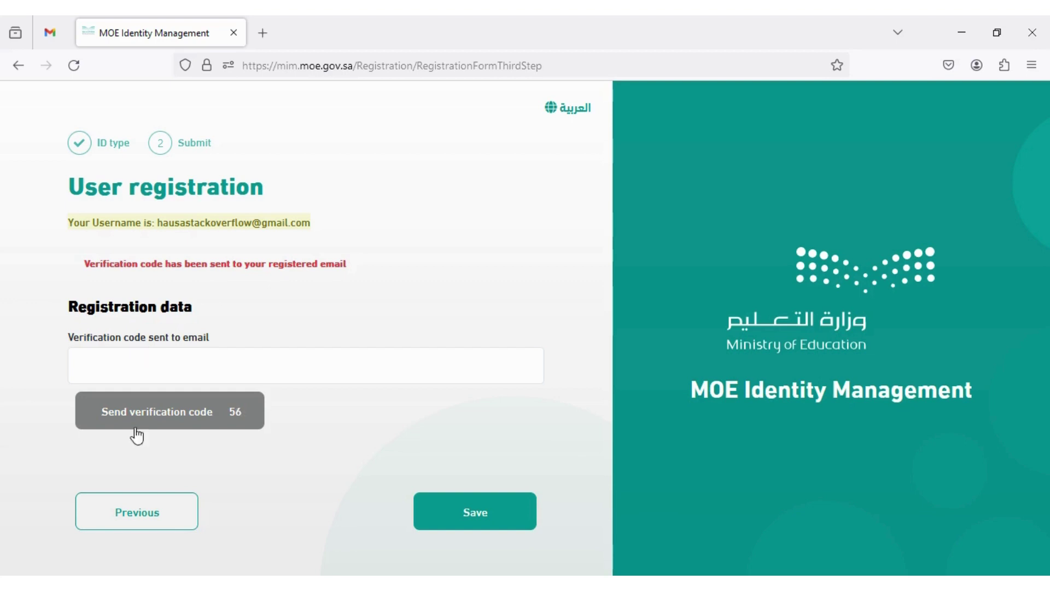
left_click(57, 36)
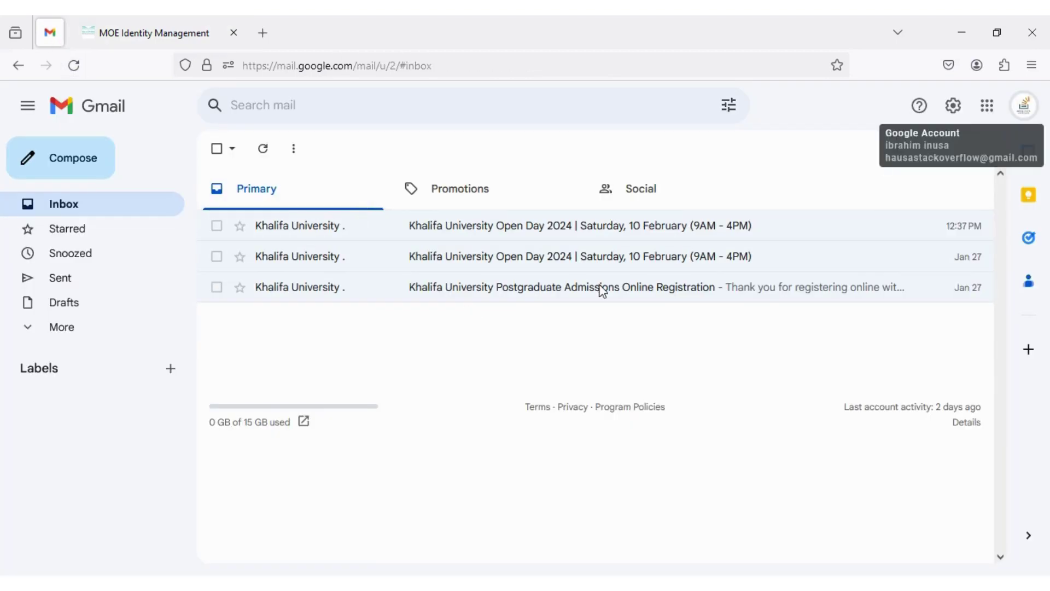
Refresh the Gmail inbox, open the Verification Code e-mail and select the code
left_click(262, 150)
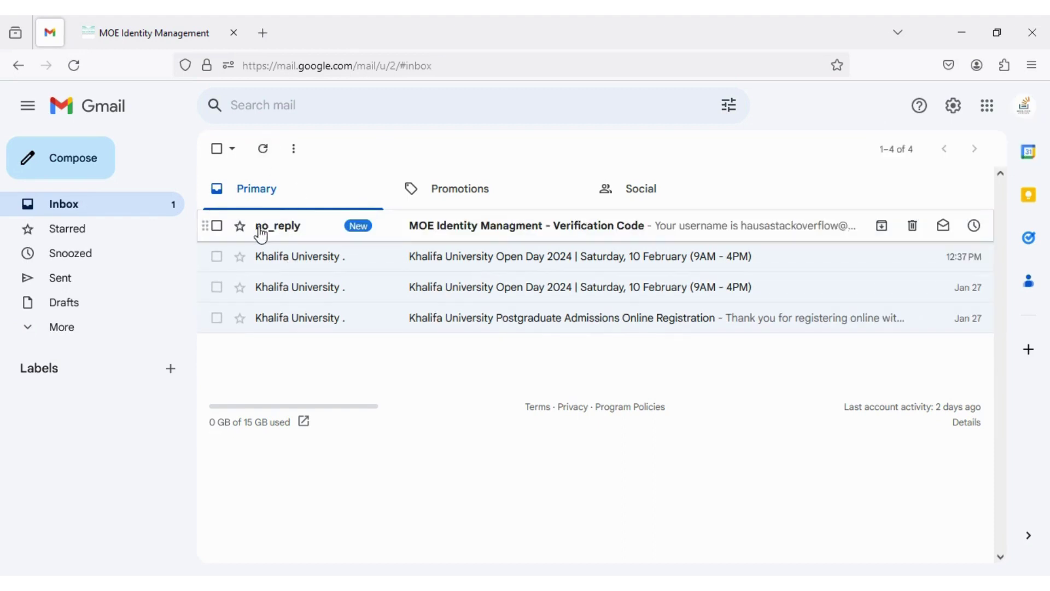
left_click(399, 238)
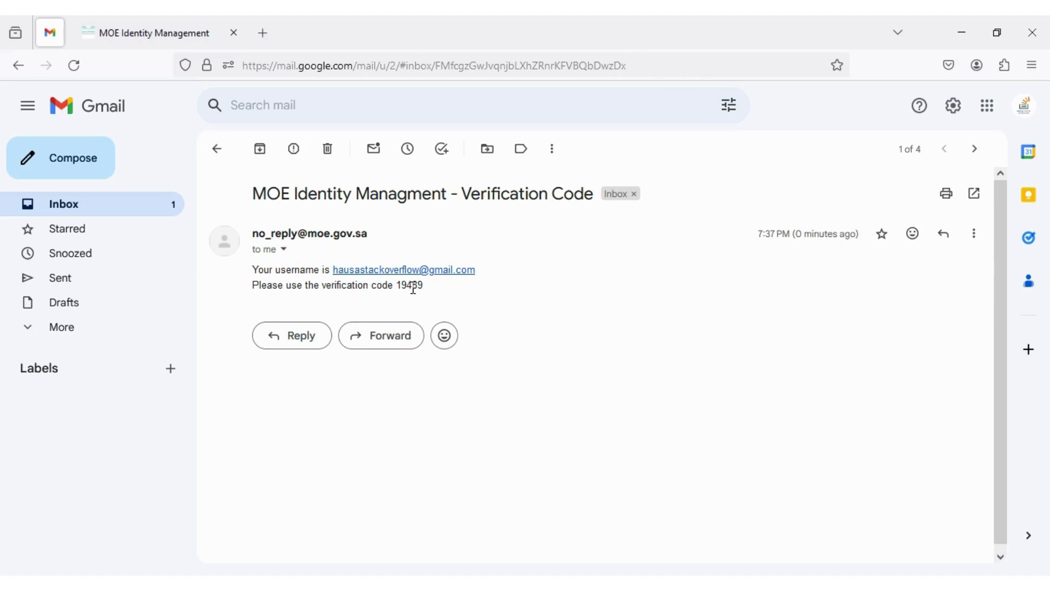
left_click_drag(424, 288, 403, 285)
left_click(542, 204)
left_click_drag(397, 285, 431, 290)
key("ctrl+c")
Paste the e-mailed verification code into the MOE form and save the registration
left_click(145, 31)
left_click(266, 352)
key("ctrl+v")
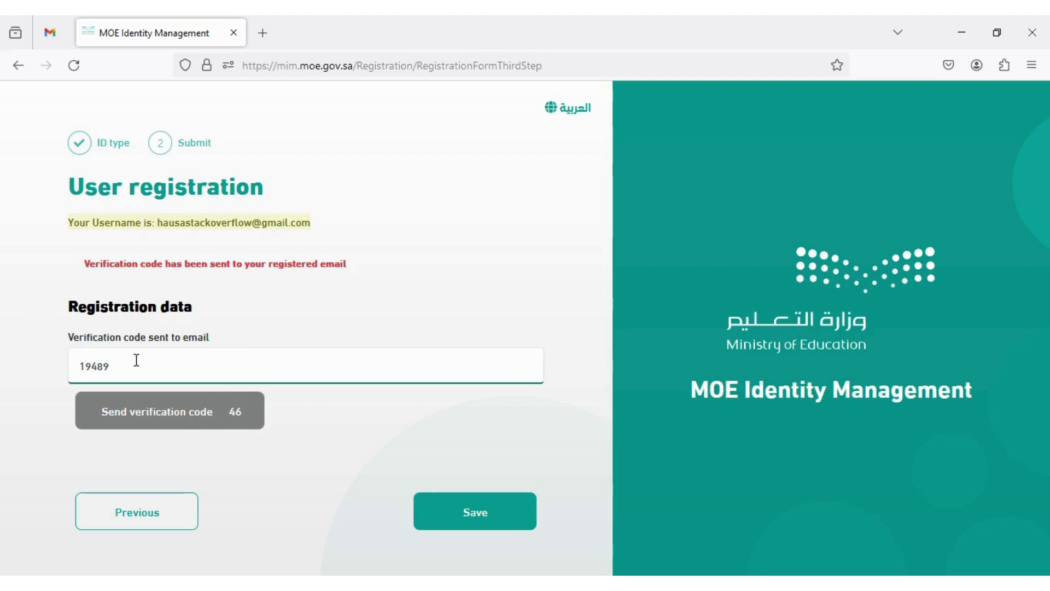
left_click(475, 513)
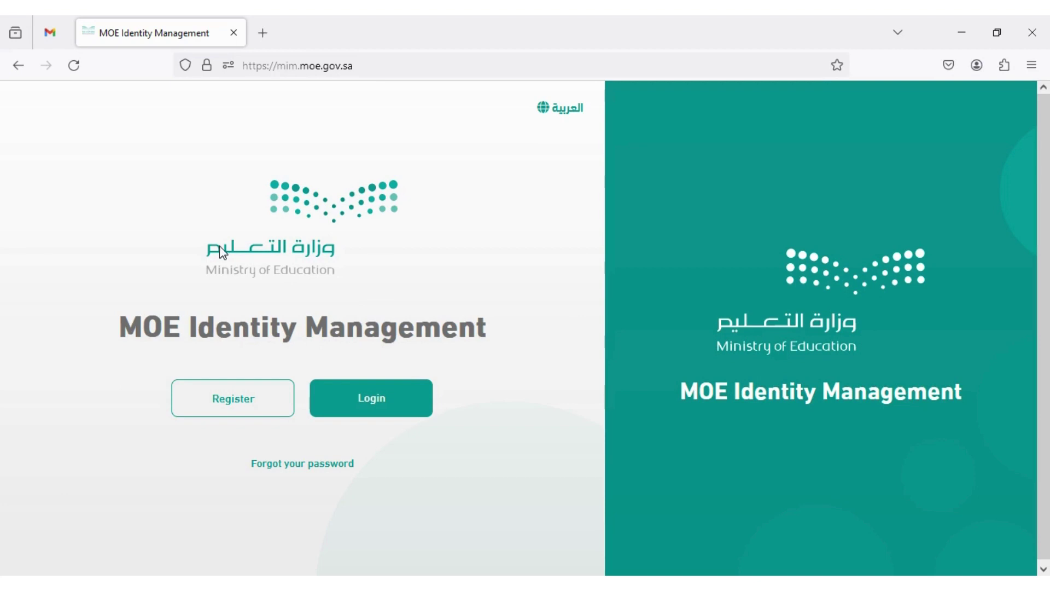
left_click(50, 34)
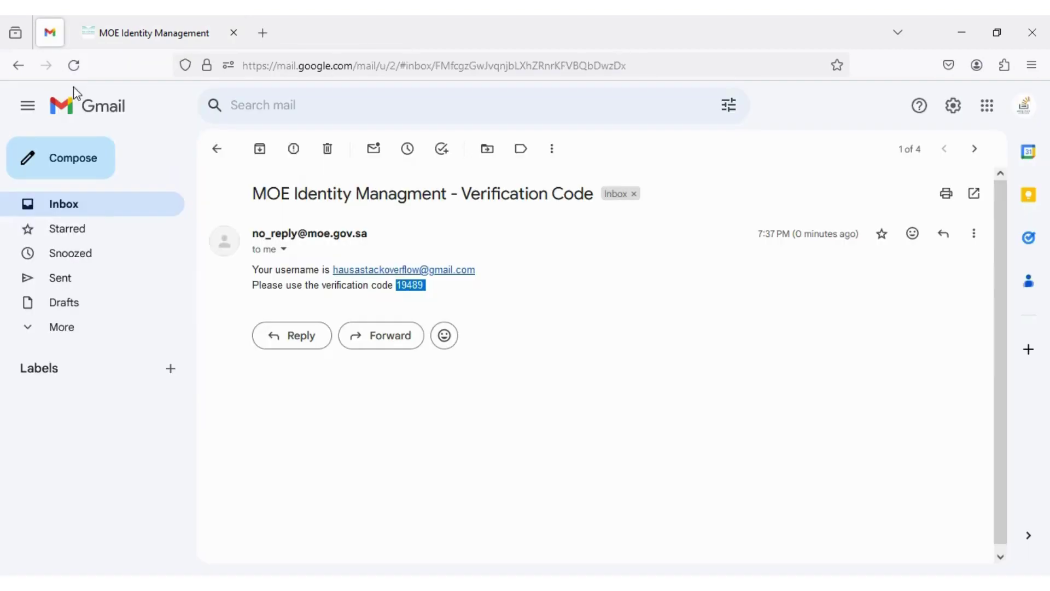
Open the 'Activate user and set password' e-mail and follow its Set password link
left_click(214, 154)
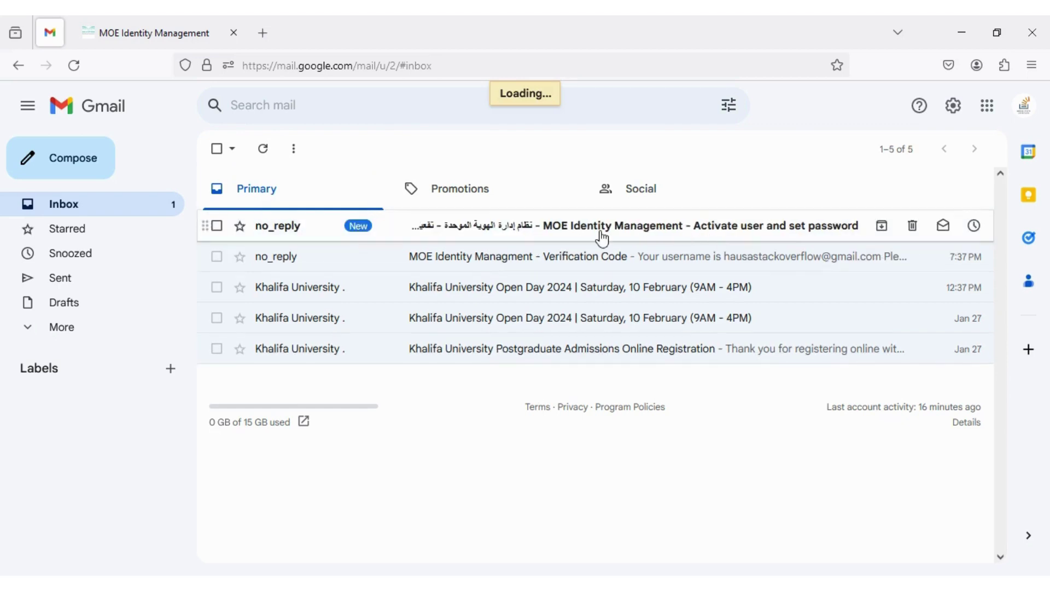
left_click(396, 227)
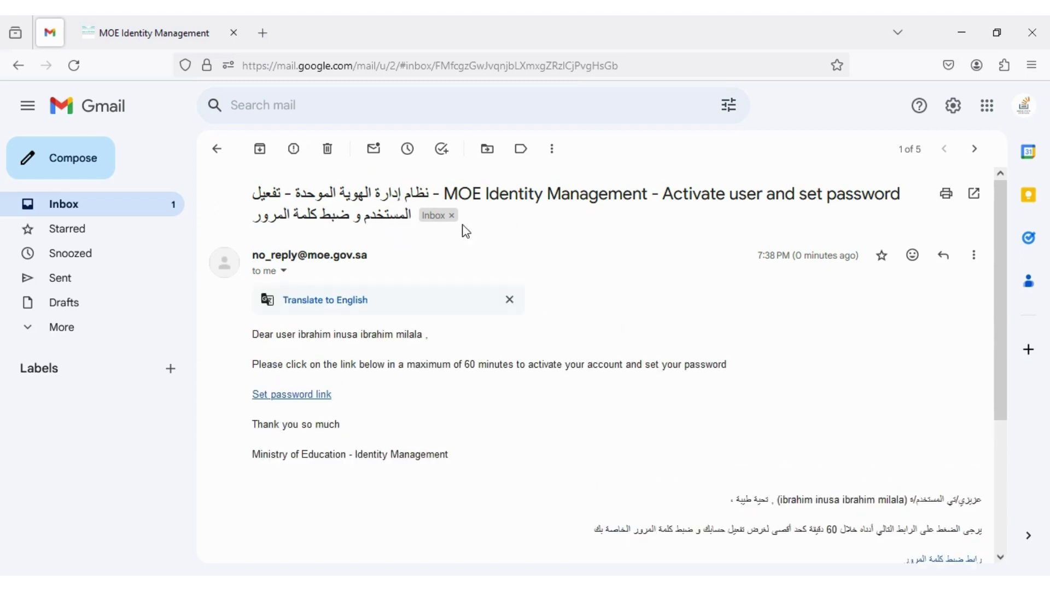
left_click_drag(259, 334, 427, 332)
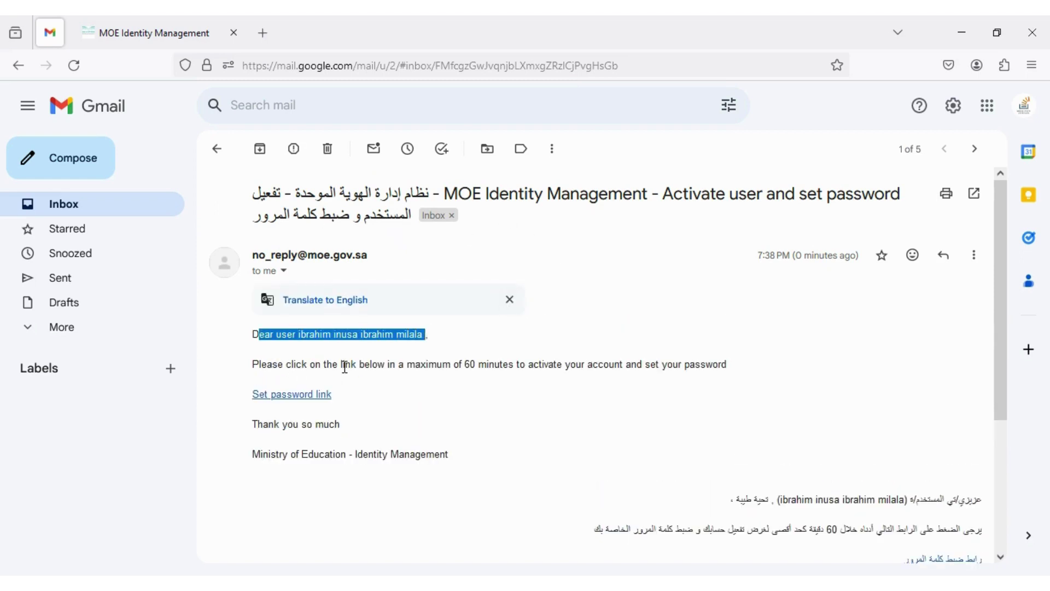
left_click_drag(639, 365, 722, 365)
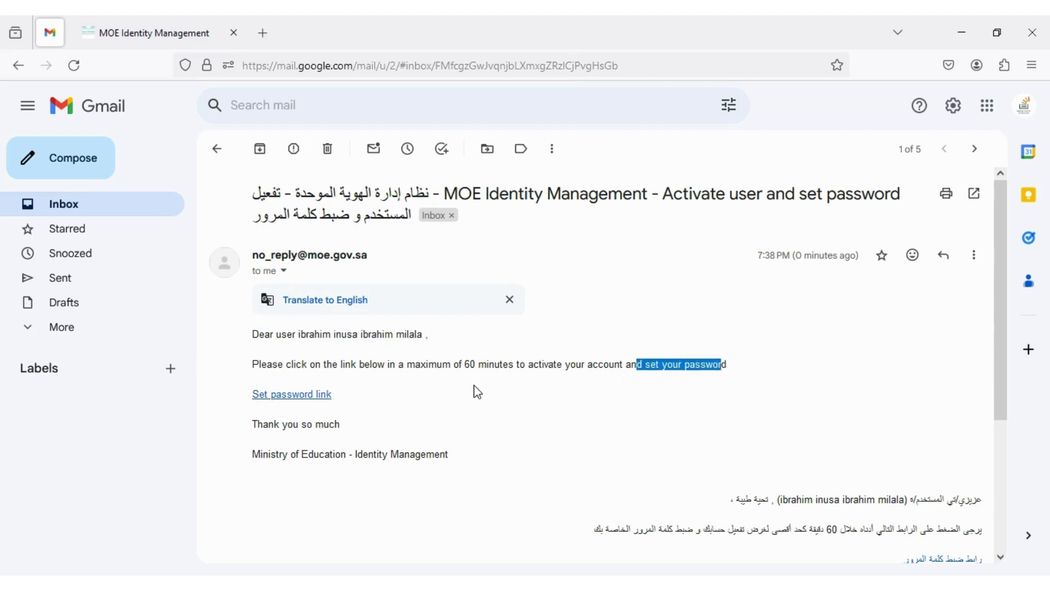
left_click(316, 393)
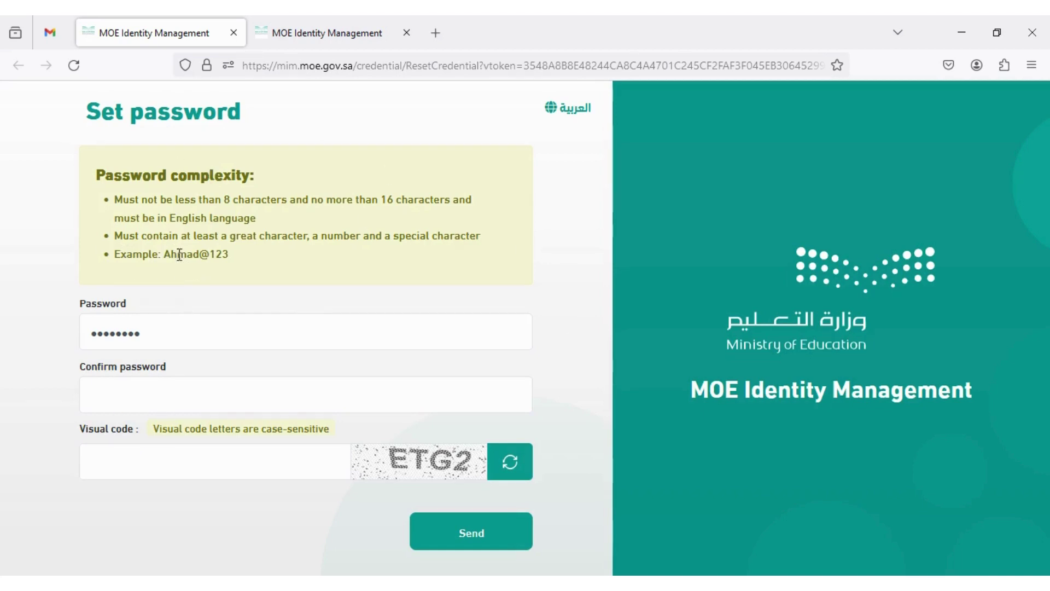
Copy the example password, clear the Password field and fill it from the saved login
left_click_drag(168, 256, 241, 263)
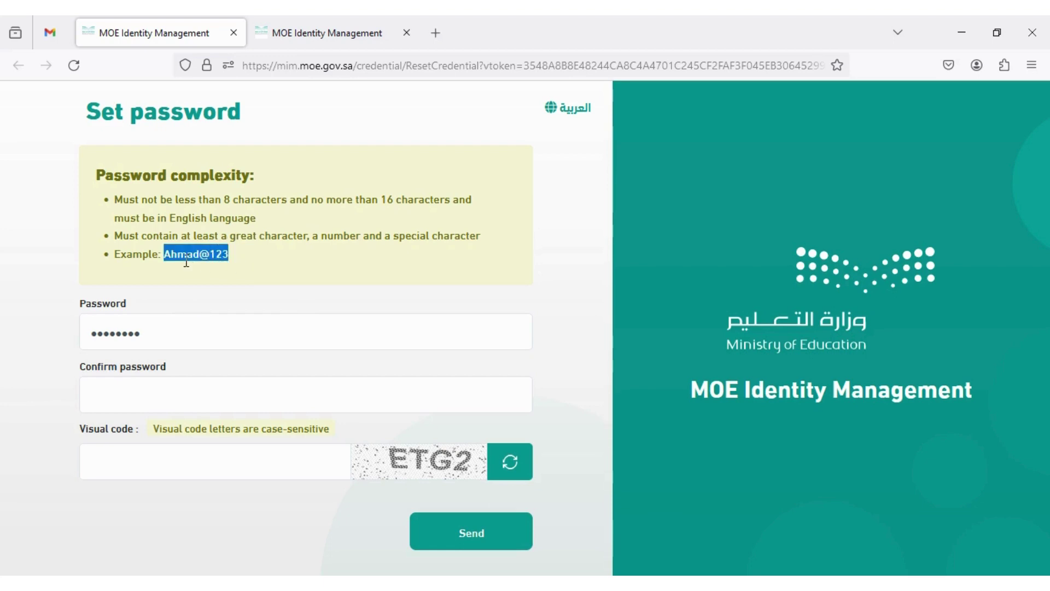
right_click(209, 252)
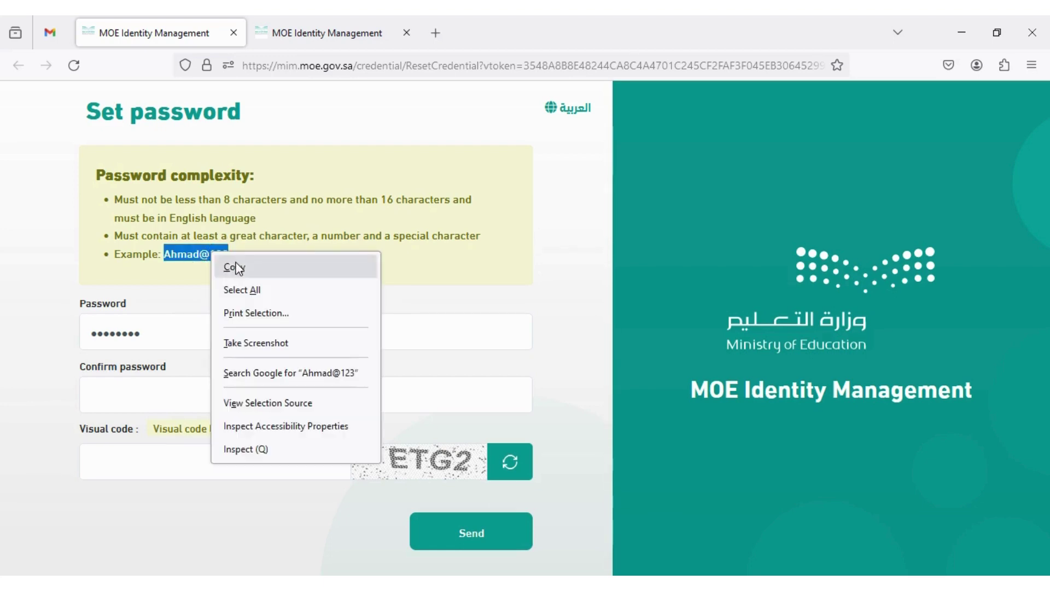
left_click(234, 265)
left_click_drag(175, 323, 84, 338)
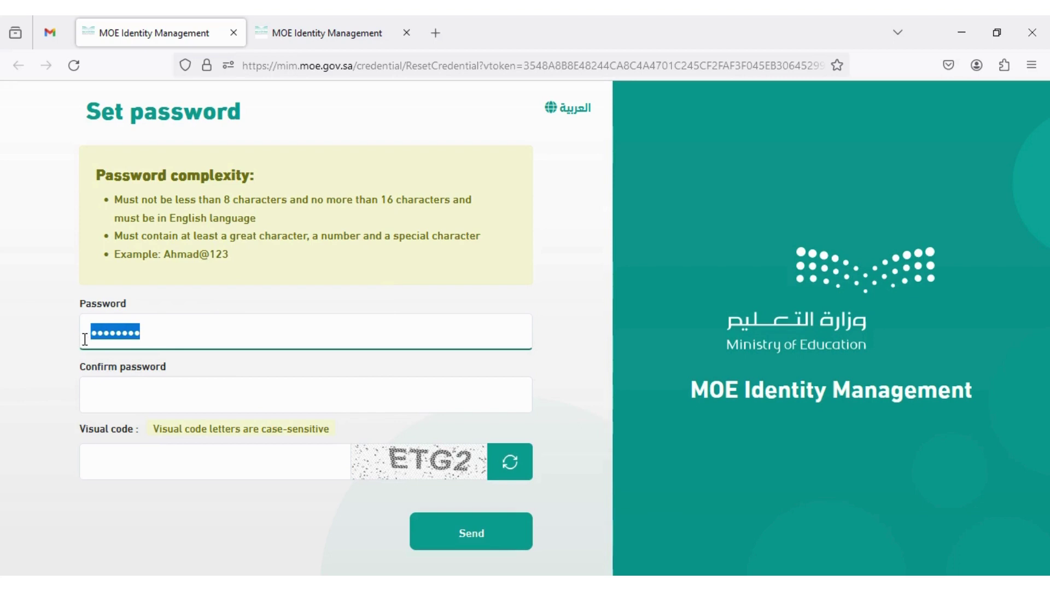
key("BackSpace")
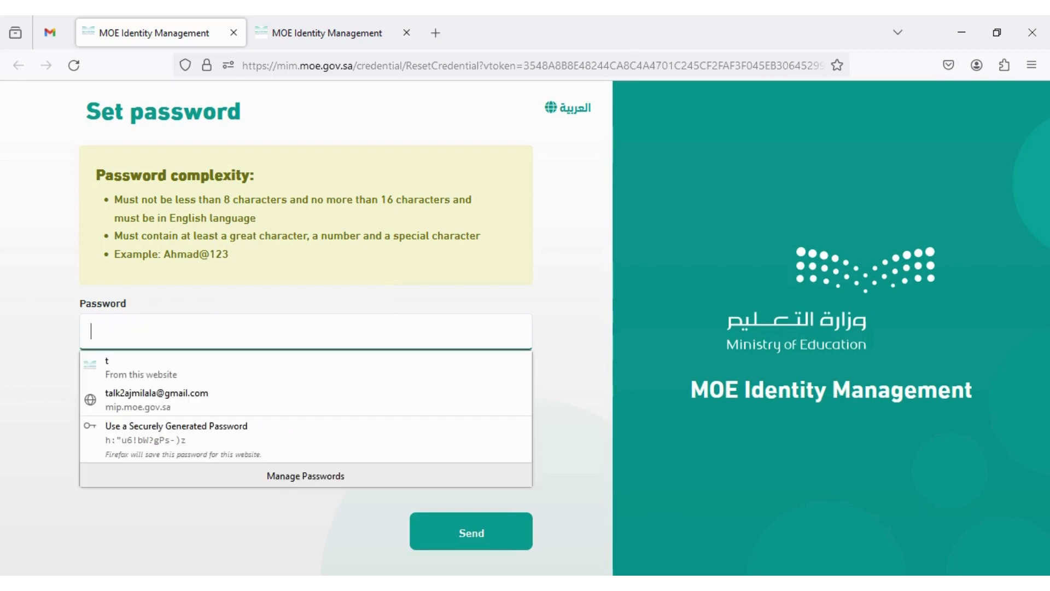
left_click(179, 387)
Fill Confirm password from the saved login, enter visual code ETG2 and send
left_click(153, 400)
left_click(154, 399)
left_click(155, 398)
left_click(158, 457)
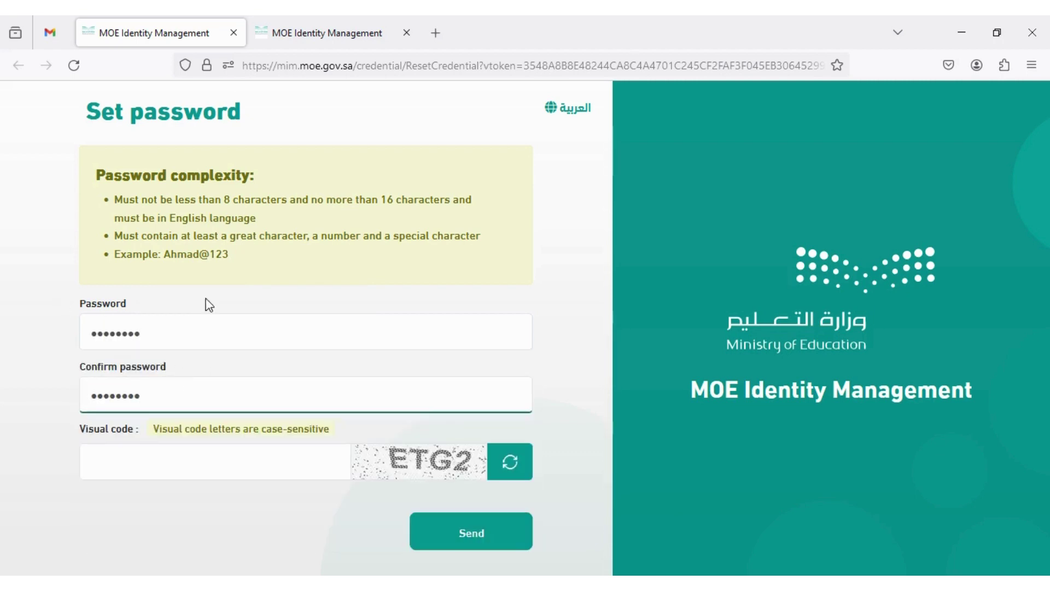
left_click(159, 460)
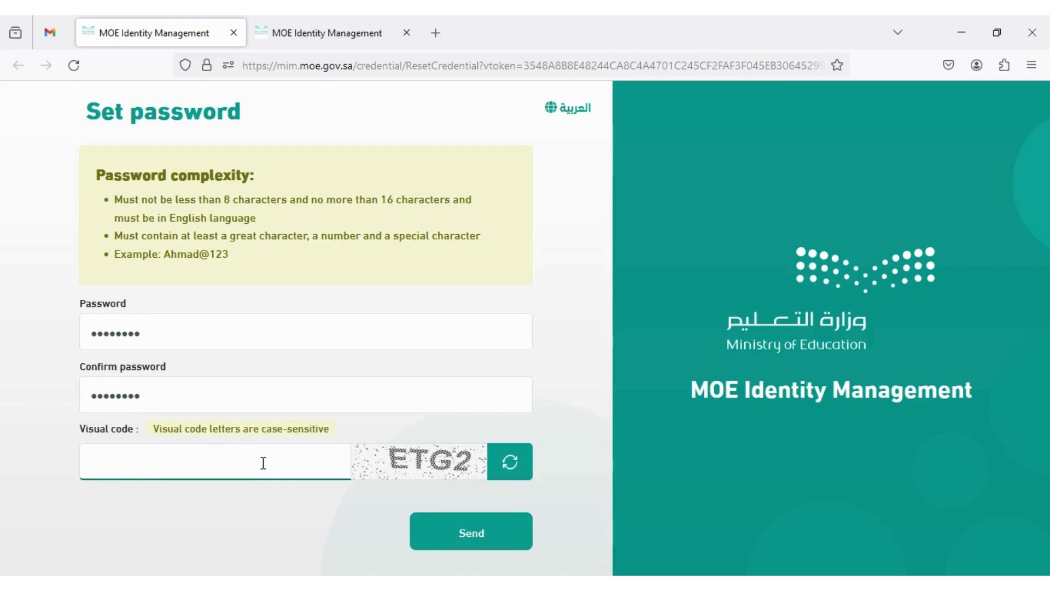
type("ETG2")
left_click(495, 530)
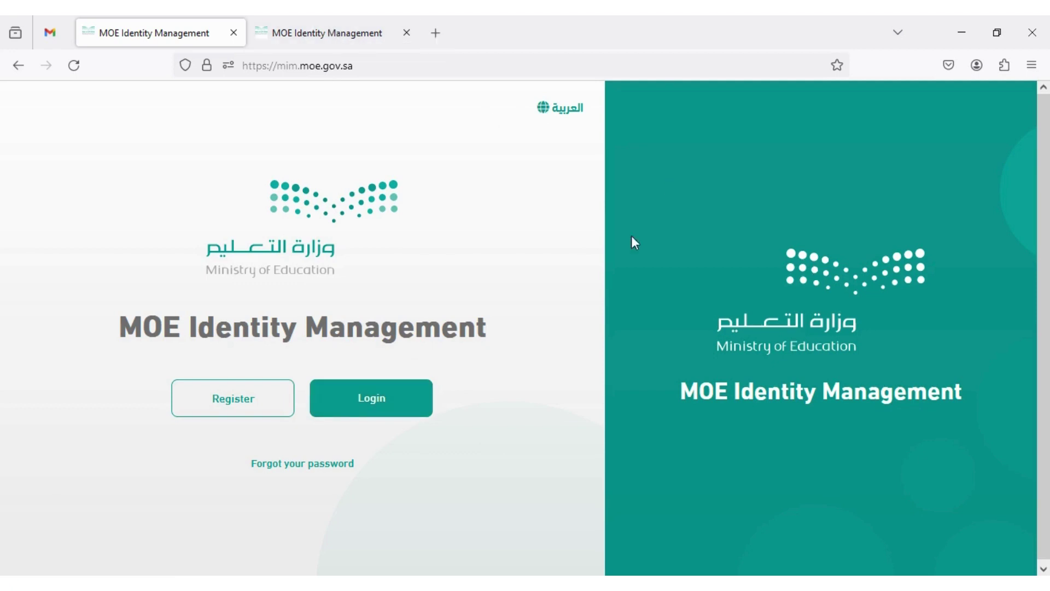
Load the Study in Saudi Arabia portal in a new tab and start Log In
left_click(309, 18)
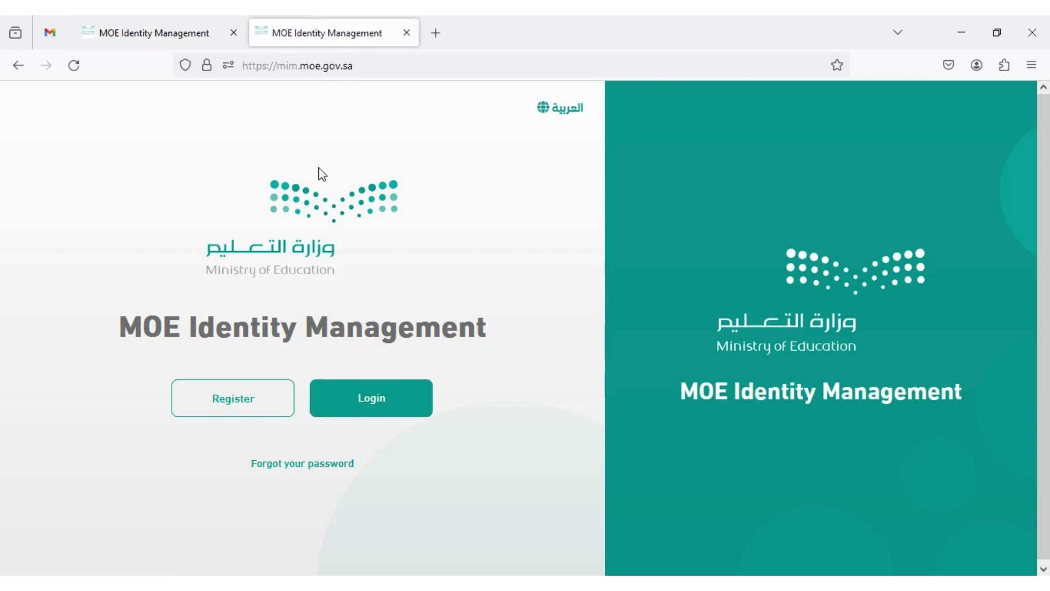
left_click(182, 33)
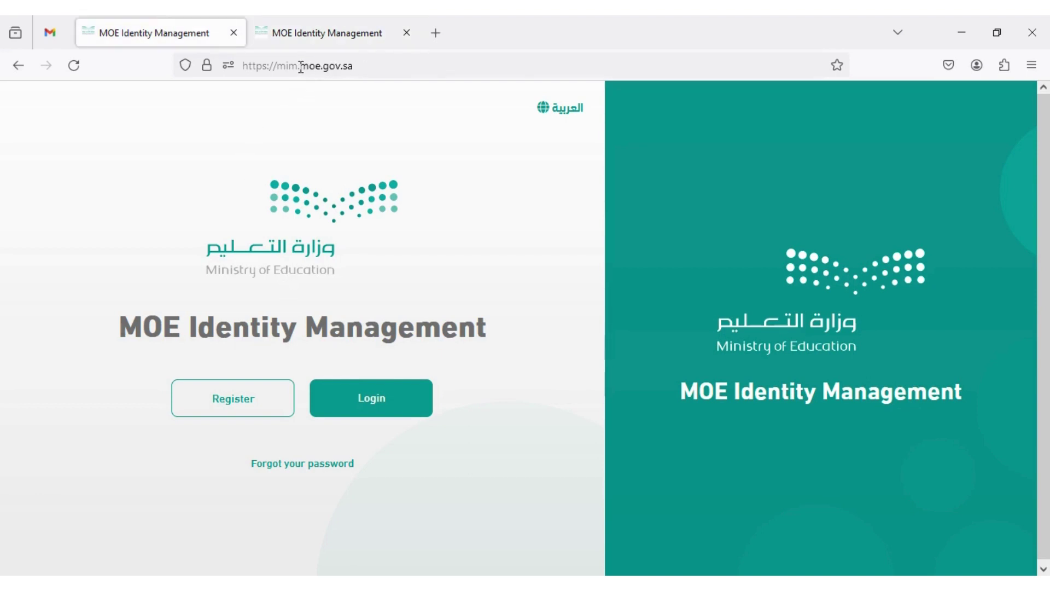
left_click(438, 33)
type("studyinindia.gov.in/")
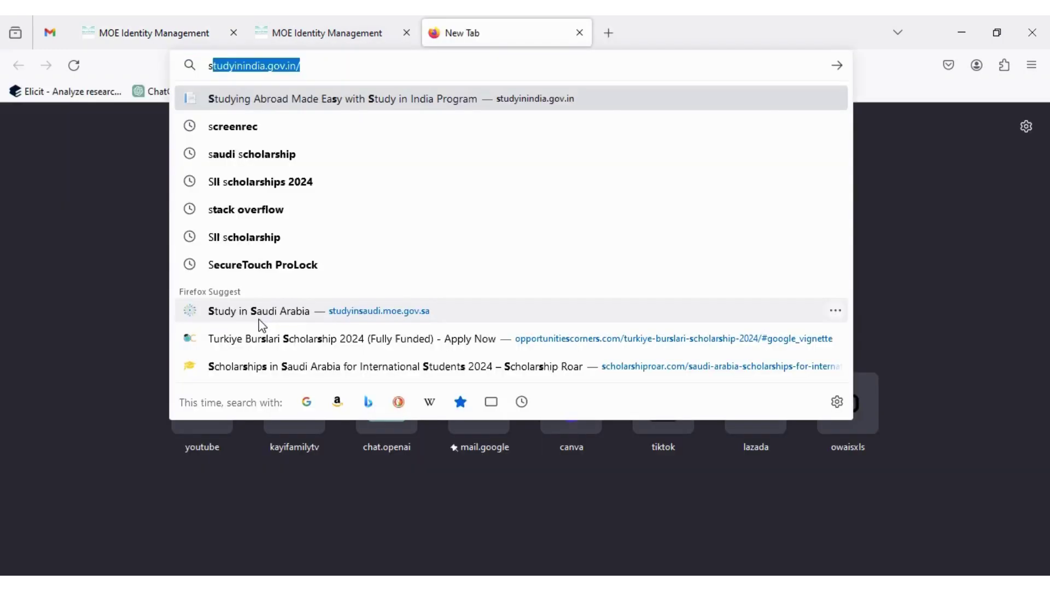
left_click(261, 316)
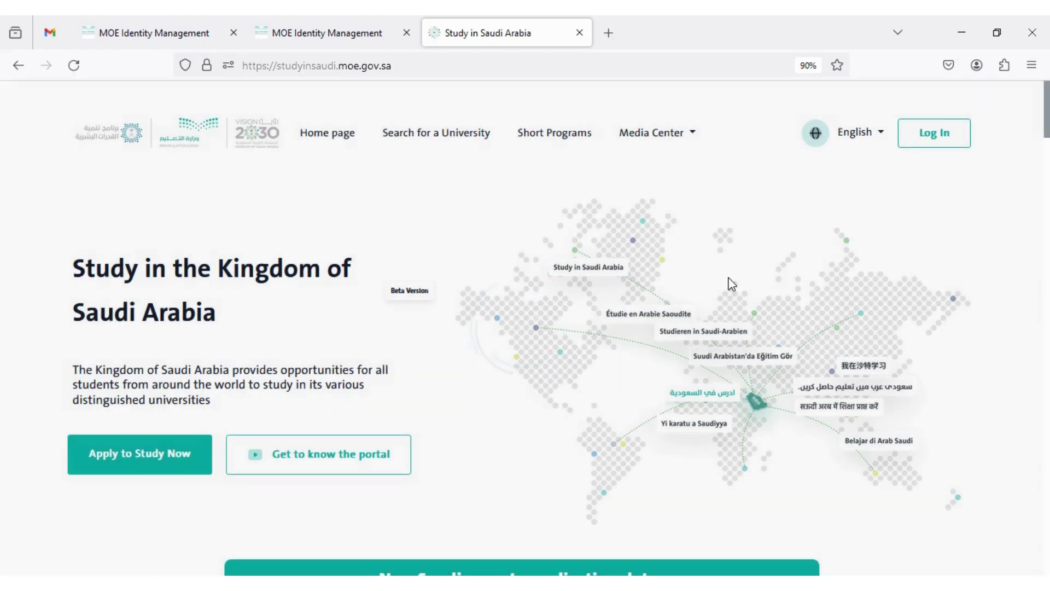
left_click(932, 138)
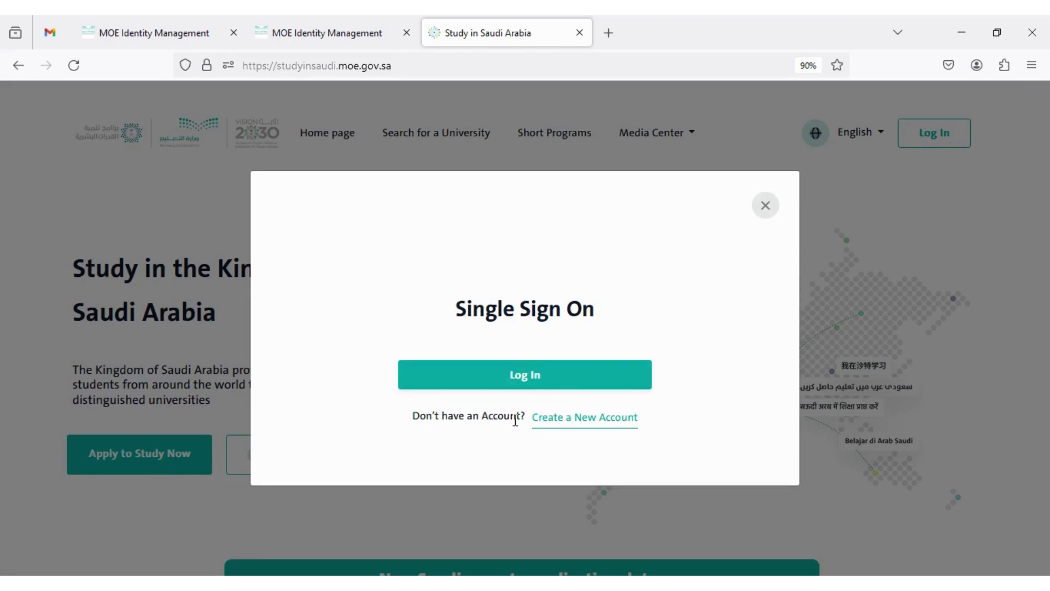
Continue to the MOE sign-in page, enter the captcha code, and submit with دخول
left_click(564, 377)
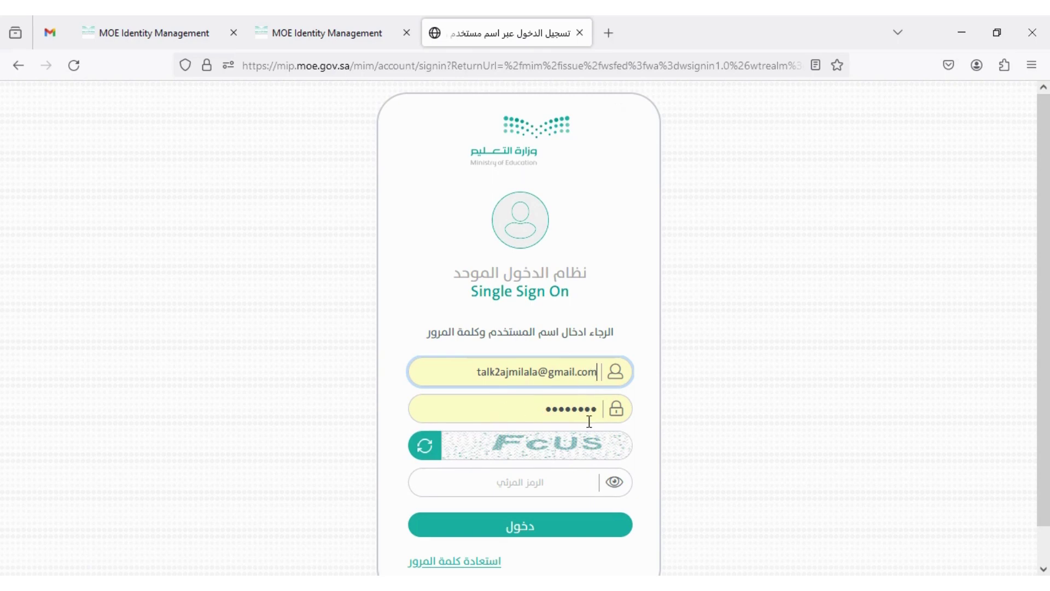
left_click(523, 472)
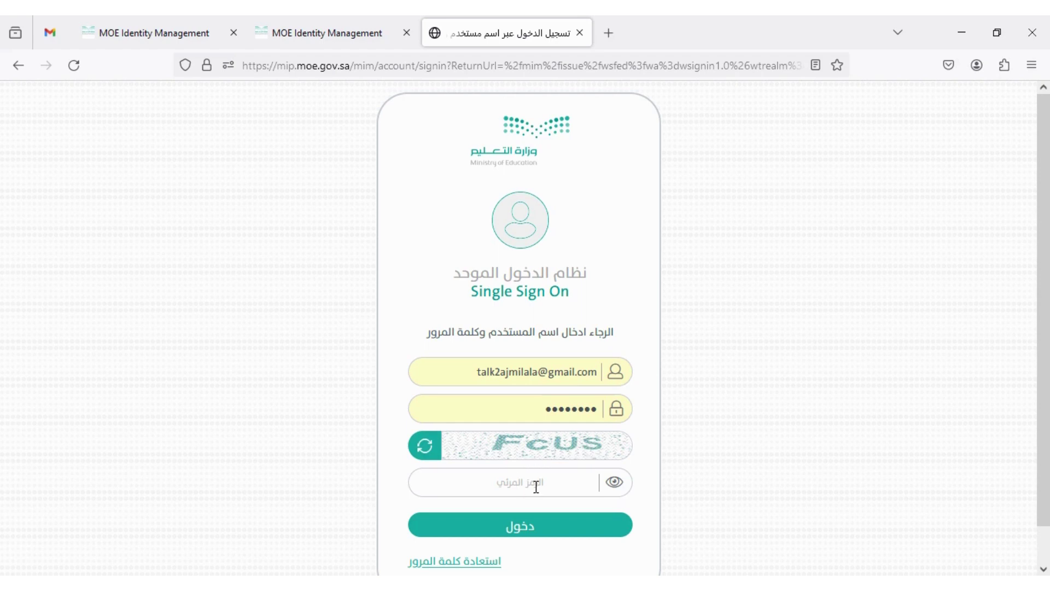
type("FcUs")
left_click(540, 530)
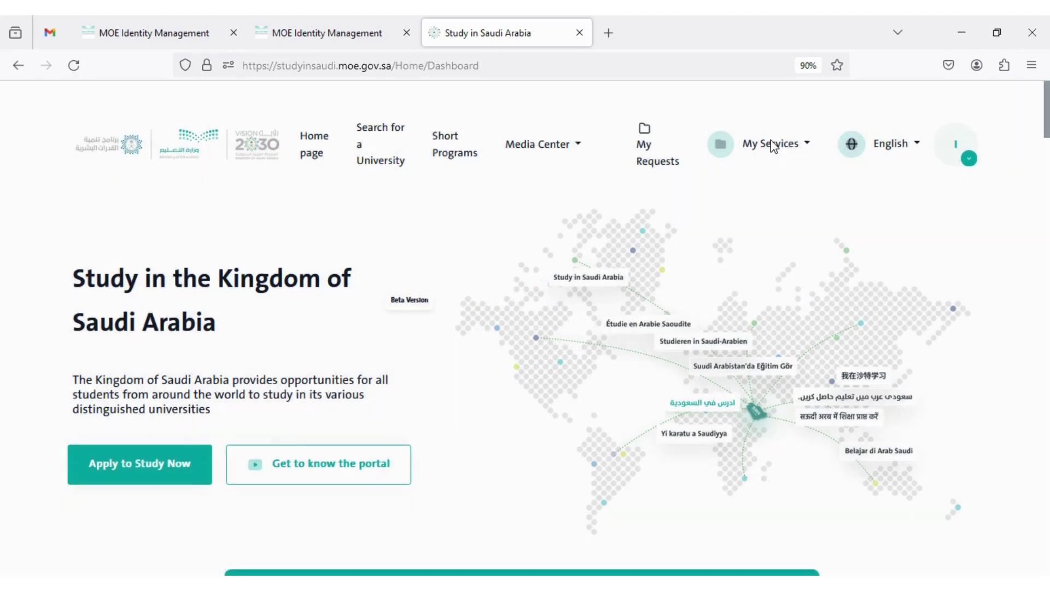
Go to My Services > My Profile after toggling the account avatar menu
left_click(970, 163)
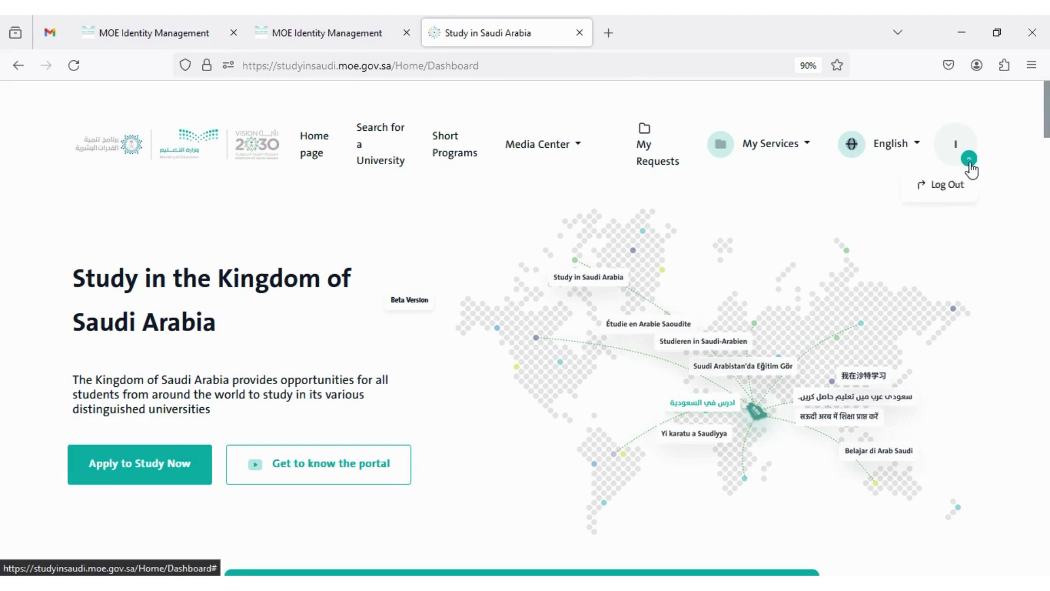
left_click(961, 148)
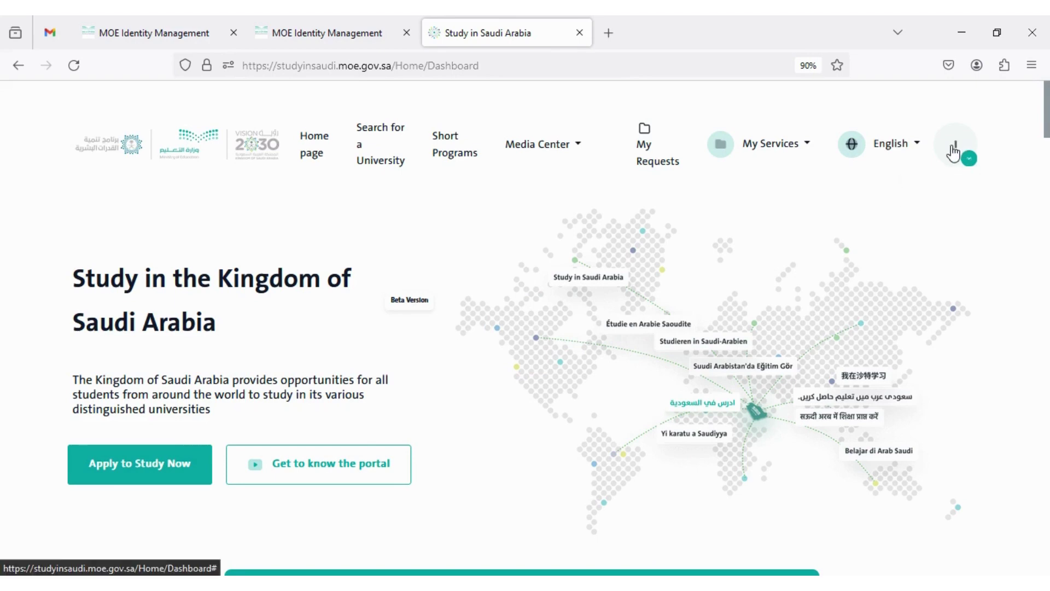
left_click(960, 148)
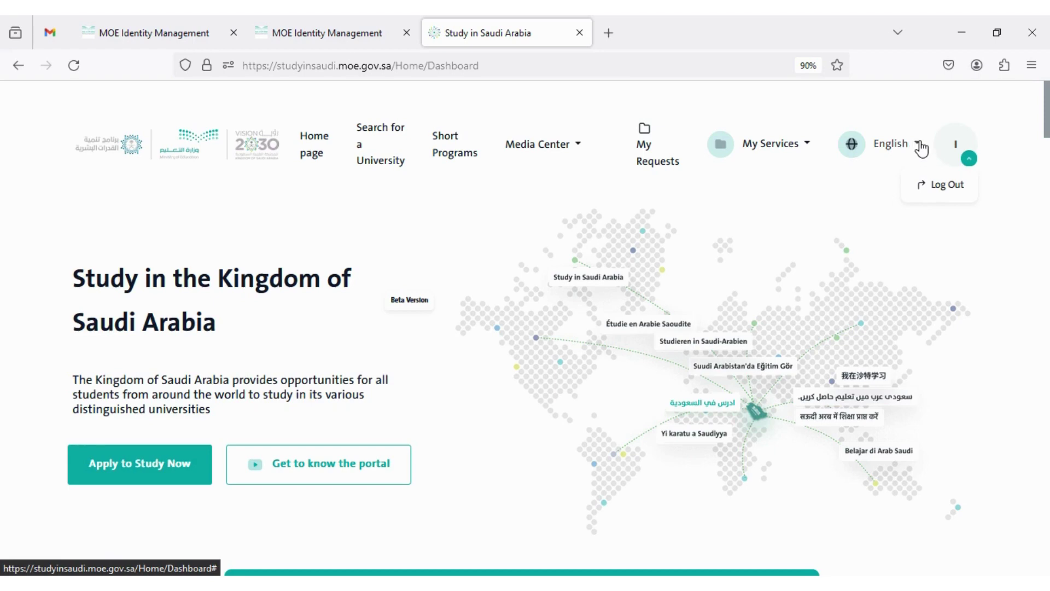
left_click(805, 149)
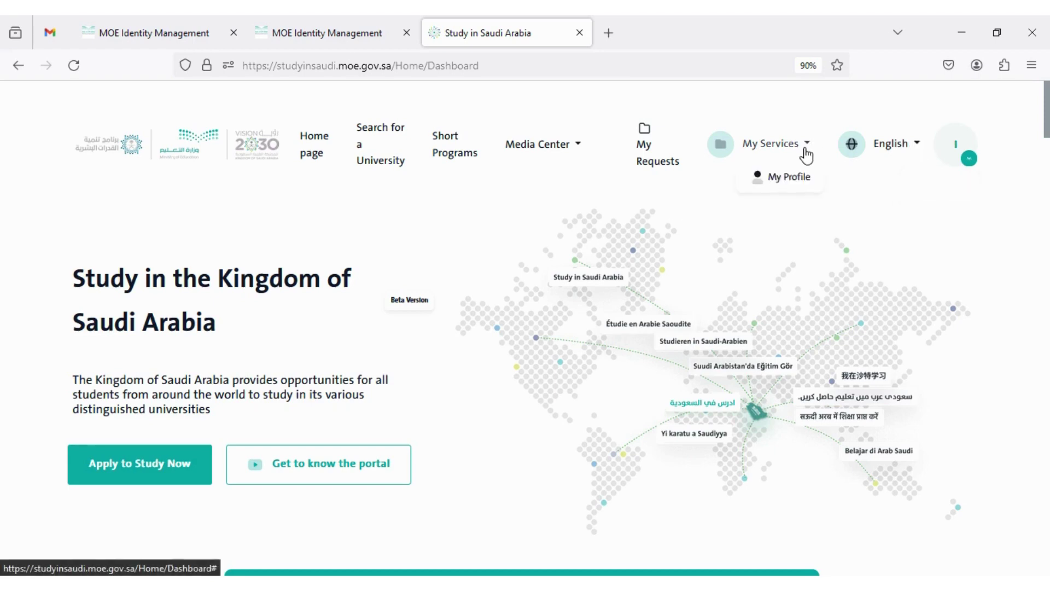
left_click(786, 181)
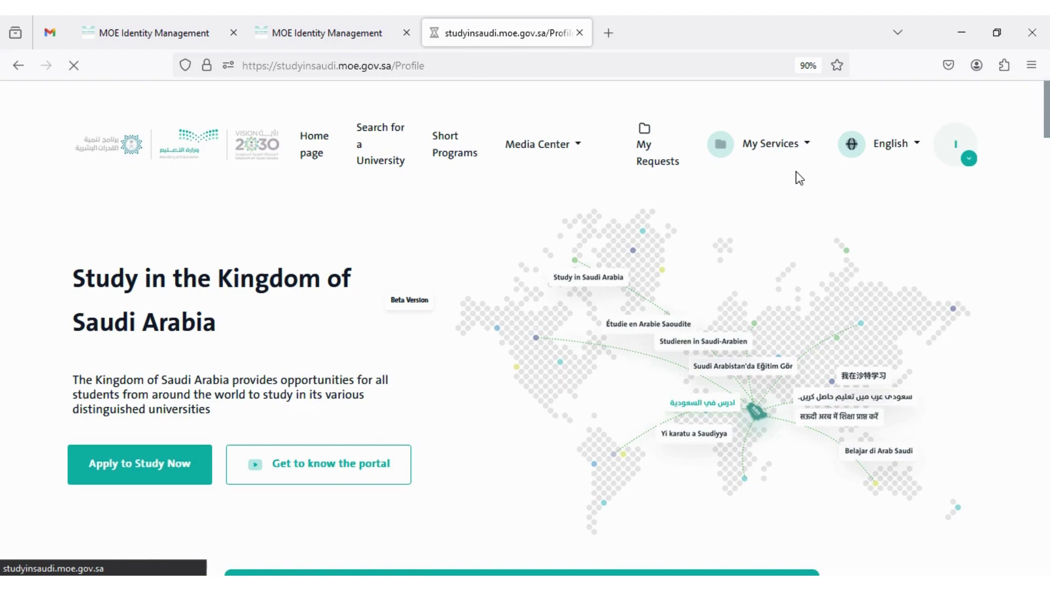
Scroll the Complete your Profile form down to Passport Details, back up, and zoom out to 67%
scroll(783, 160, "down", 5)
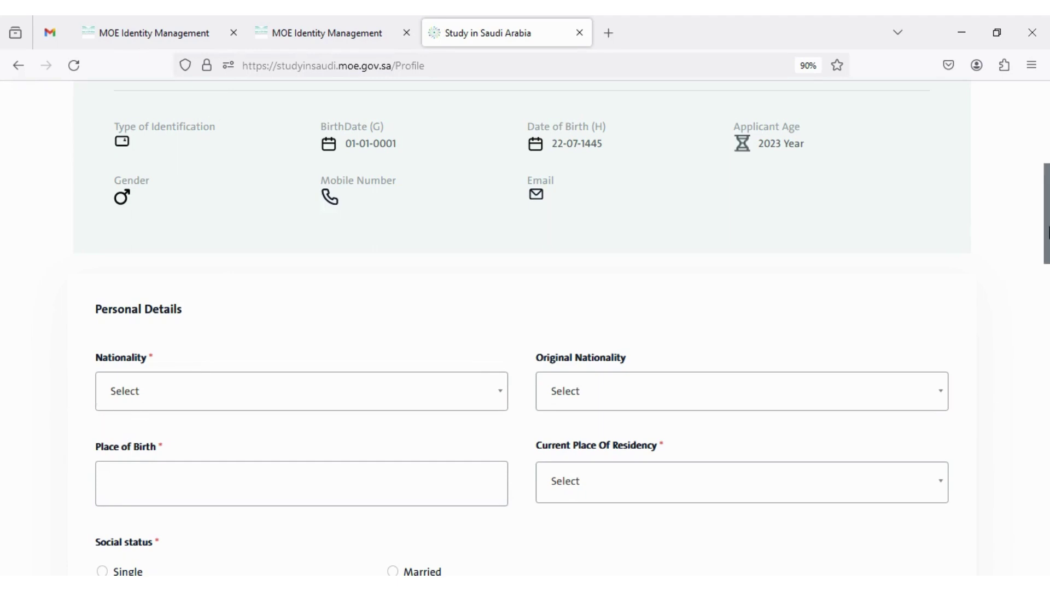
scroll(1047, 230, "down", 3)
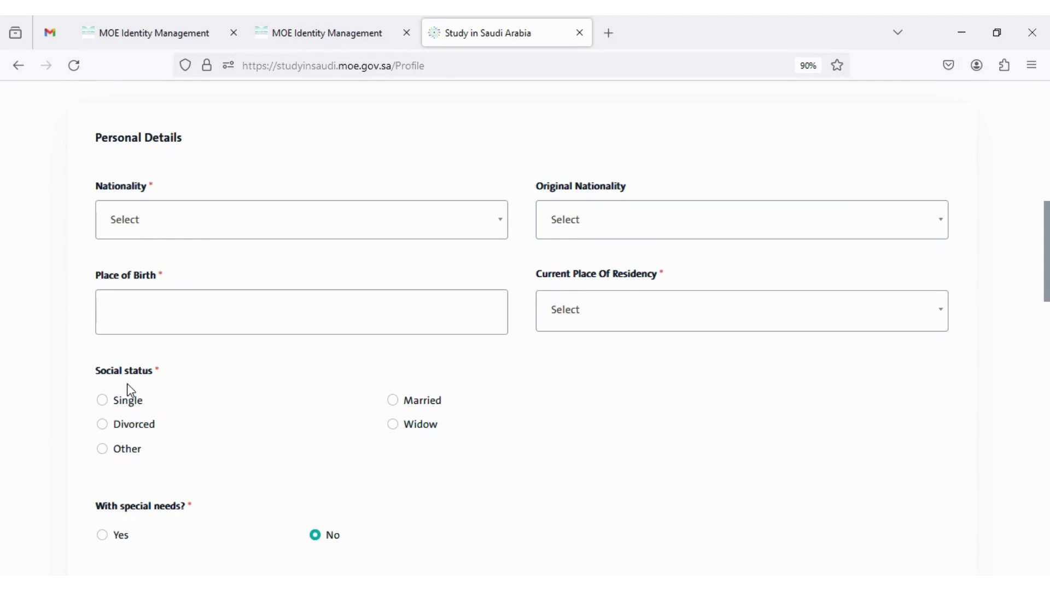
left_click_drag(1047, 276, 1048, 369)
scroll(870, 419, "down", 5)
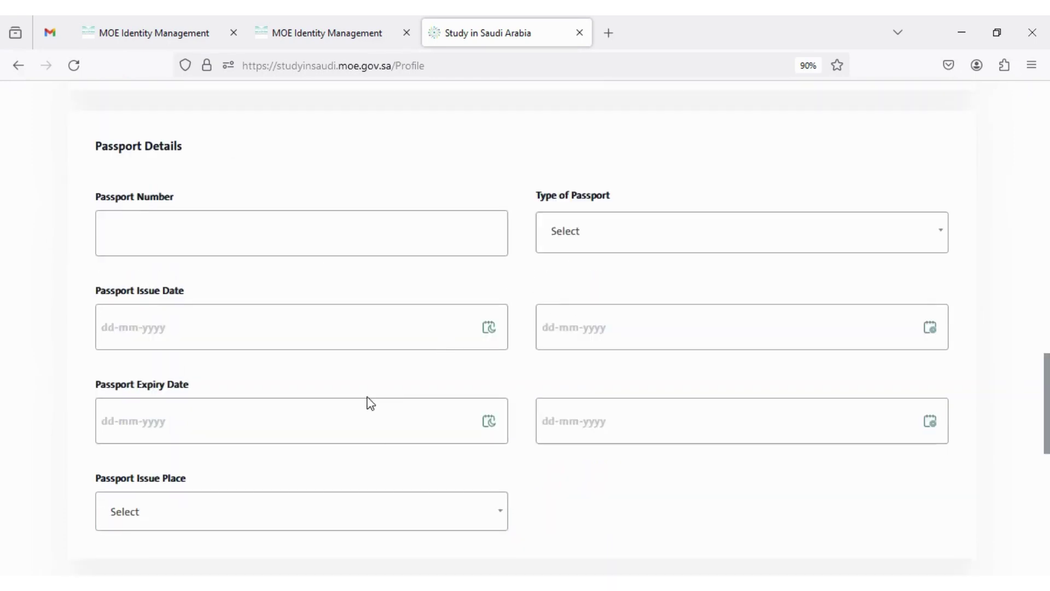
scroll(777, 401, "down", 6)
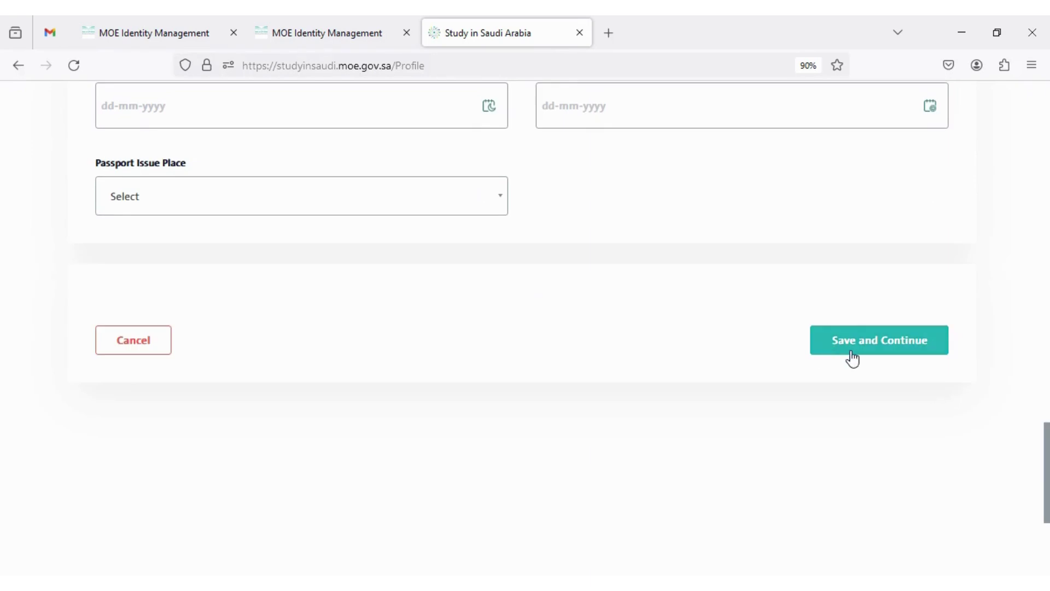
left_click_drag(1047, 432, 1047, 152)
scroll(996, 175, "up", 5)
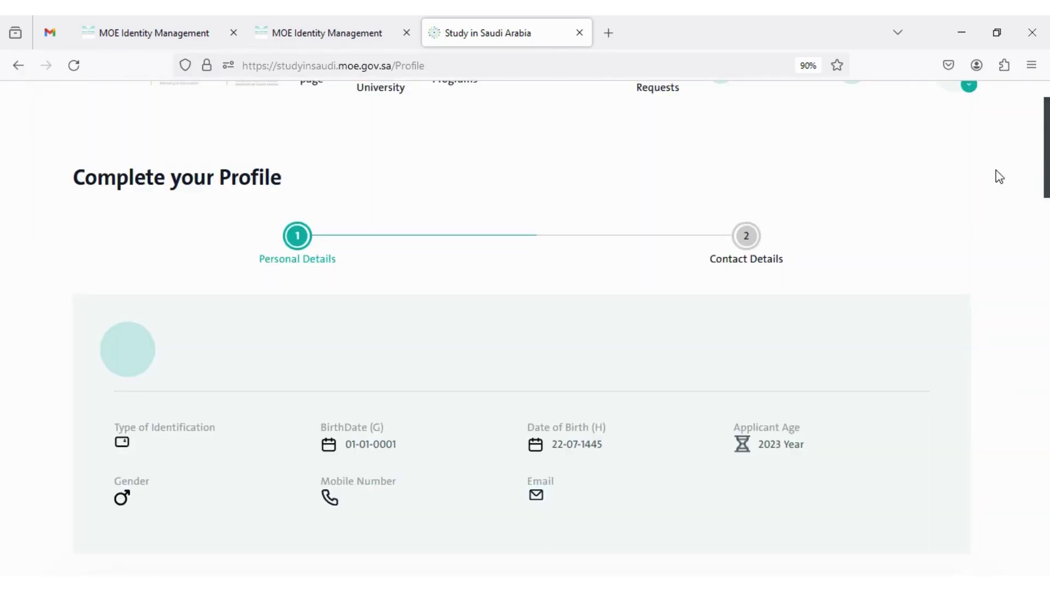
scroll(547, 208, "up", 2)
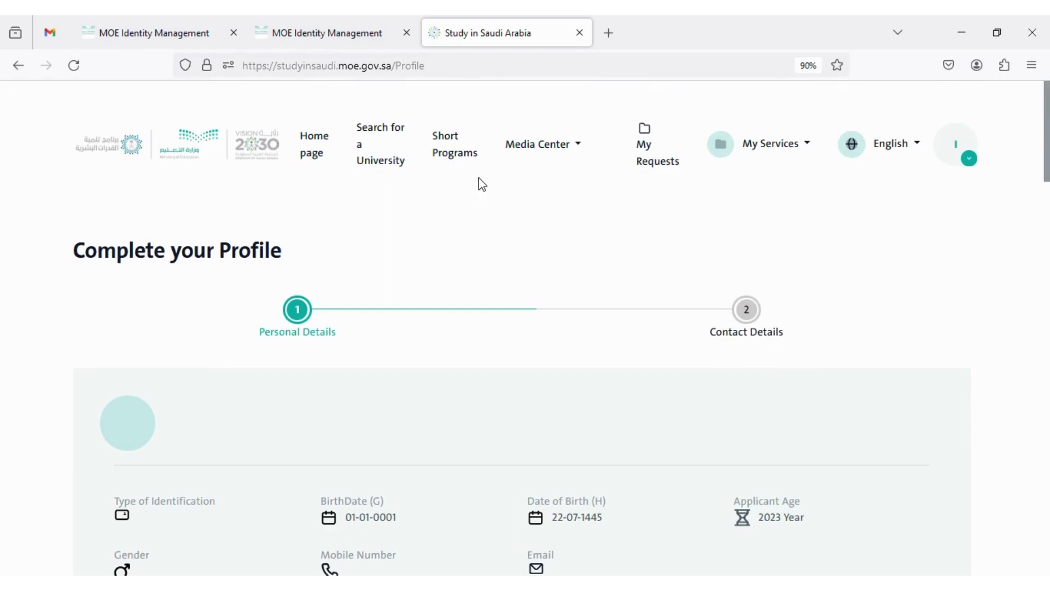
key("ctrl+minus")
key("ctrl+minus")
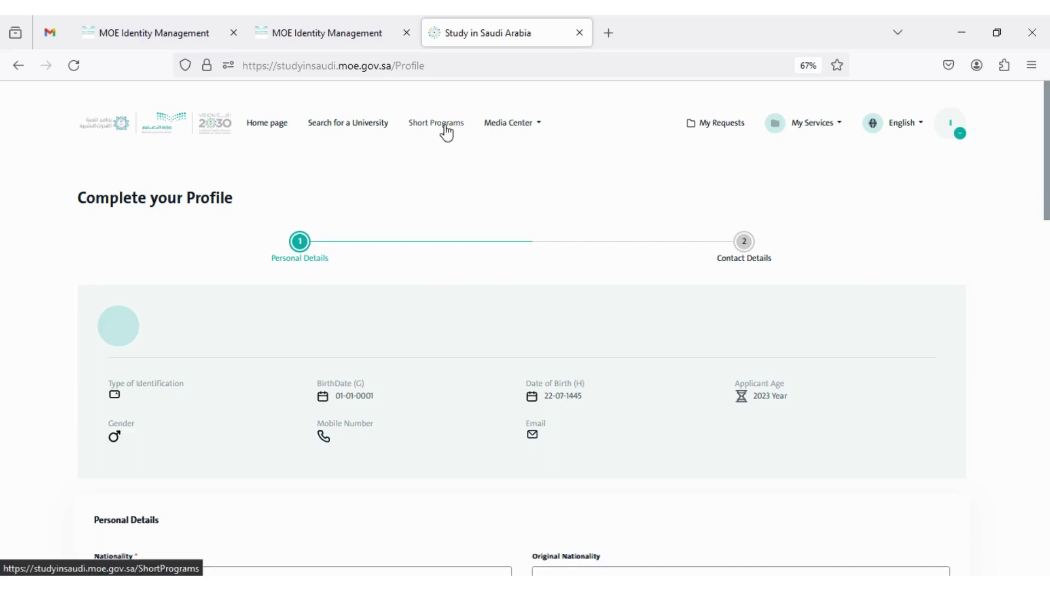
Find Islamic University of Medinah via university search and view its College of Science majors
left_click(333, 132)
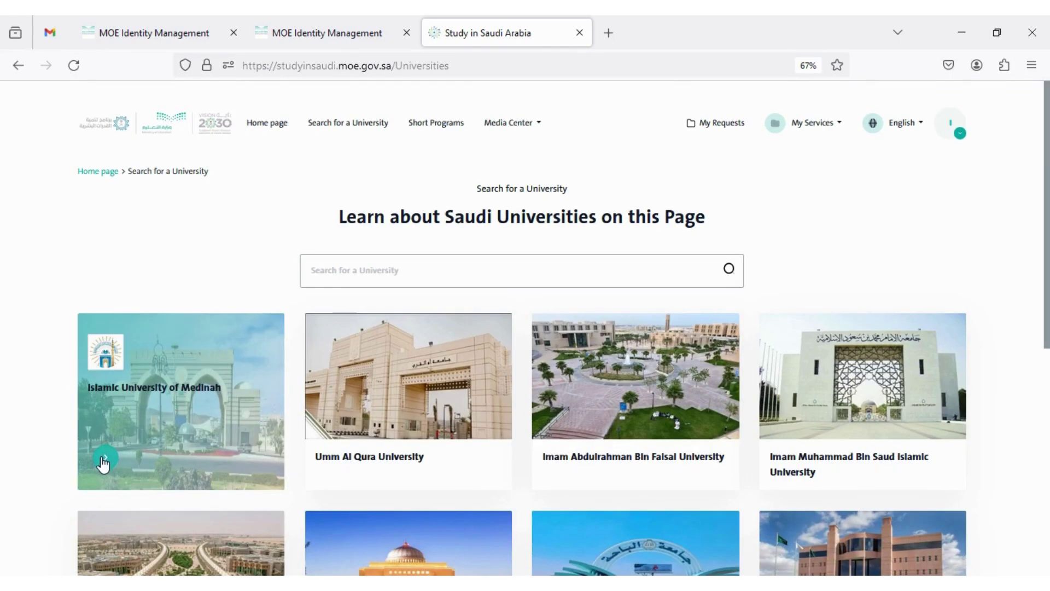
left_click(105, 457)
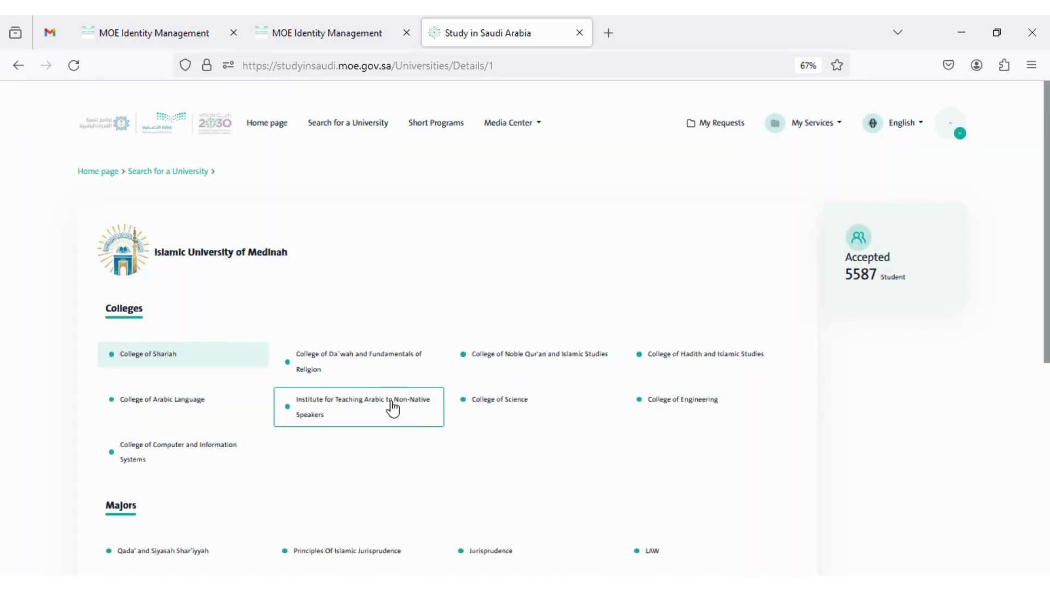
left_click(530, 401)
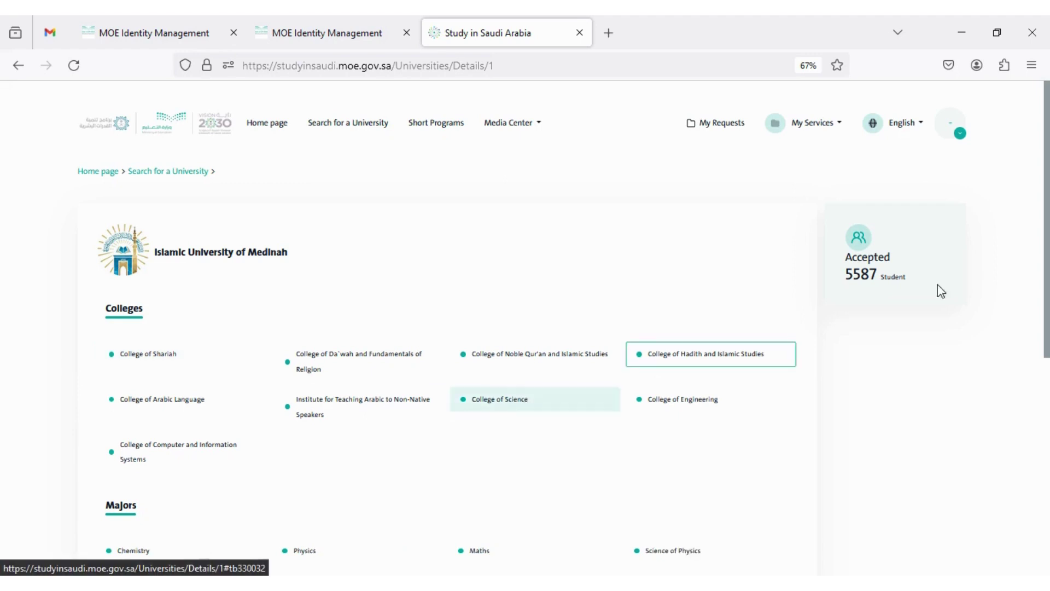
scroll(1027, 246, "down", 4)
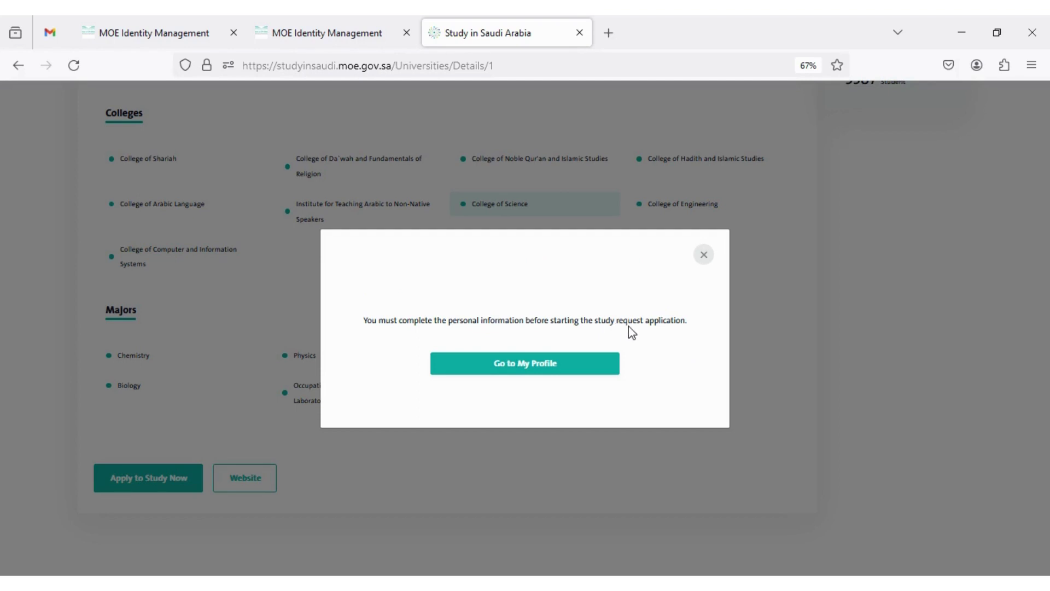
Return to the profile via Go to My Profile, then open the empty My Requests page
left_click(537, 363)
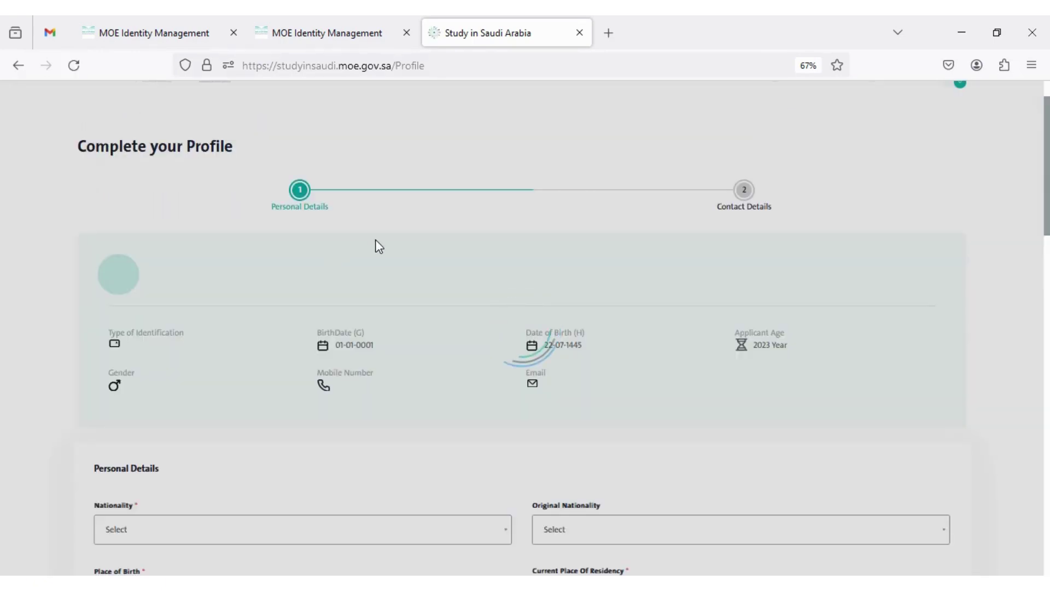
scroll(375, 238, "up", 2)
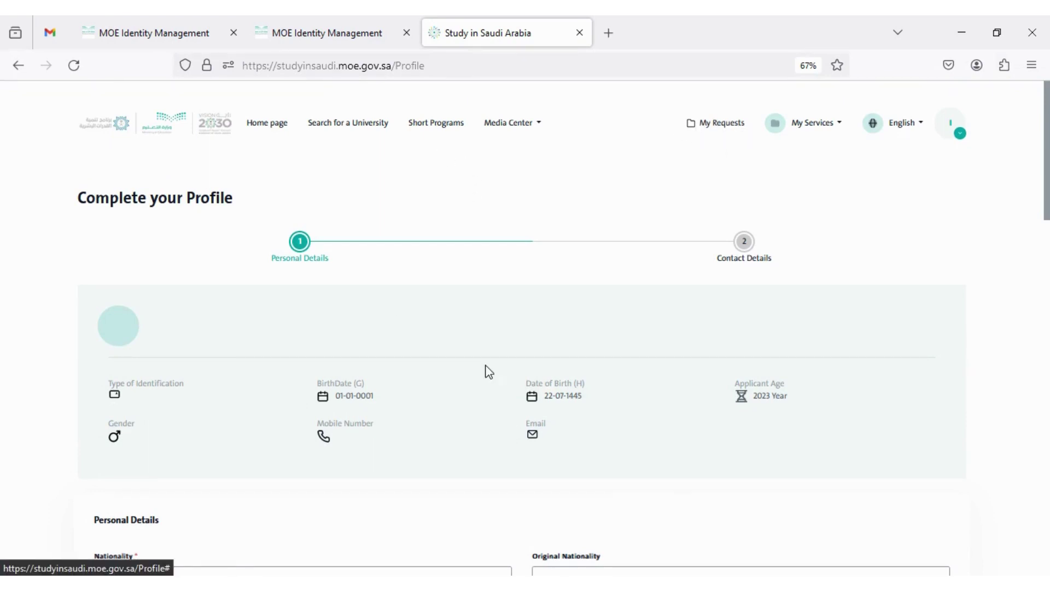
left_click(721, 130)
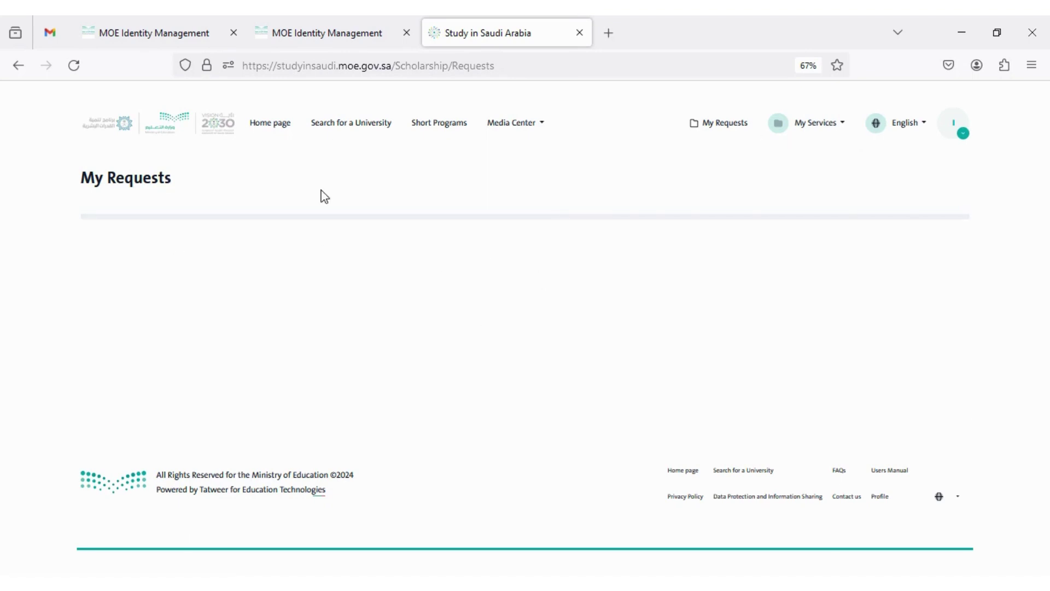
Return to the portal's Home page from the header after opening My Services
left_click(848, 130)
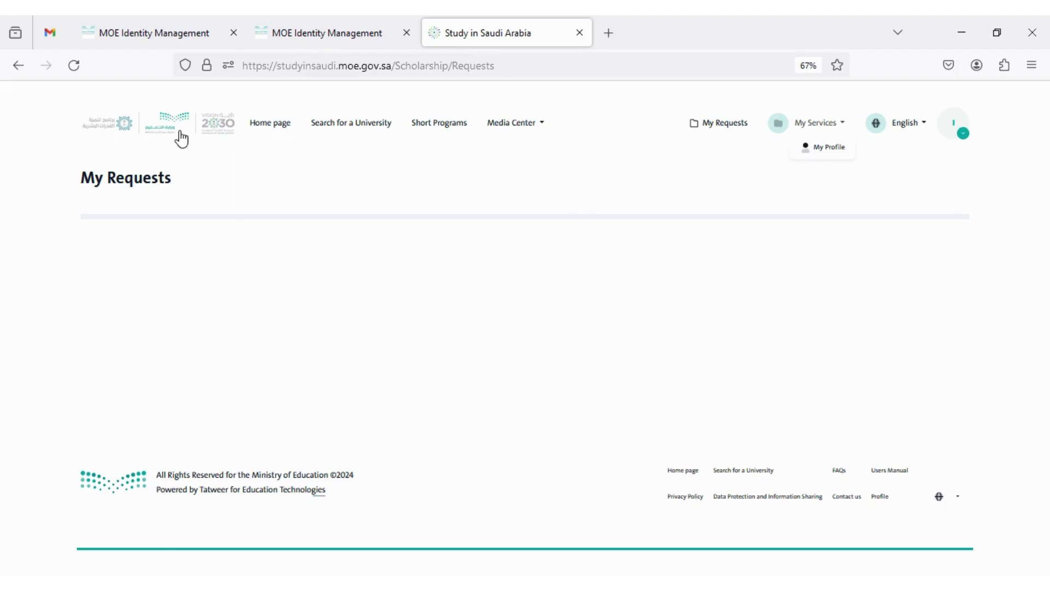
left_click(262, 124)
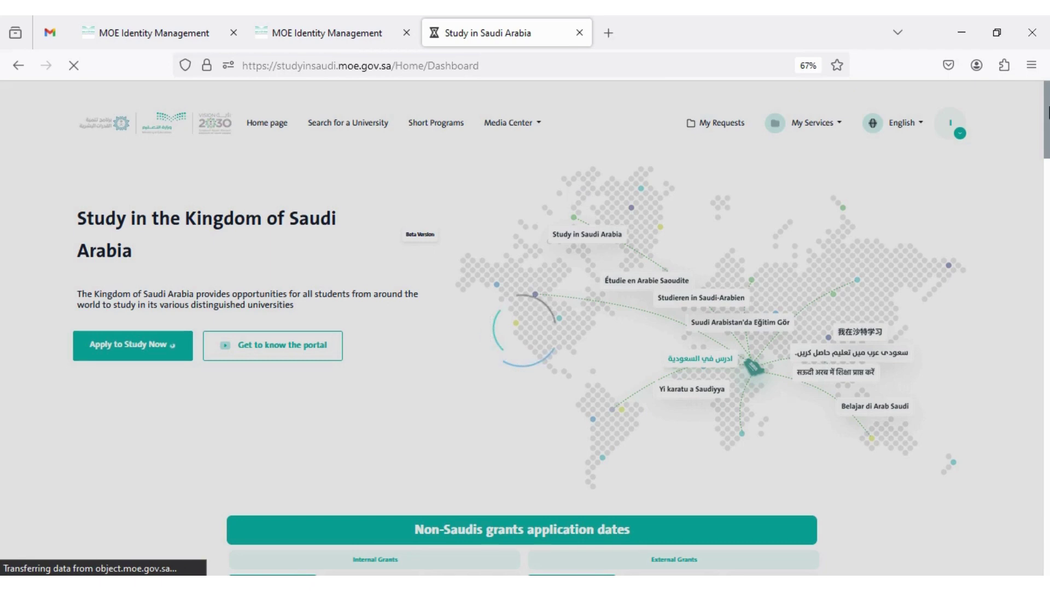
left_click_drag(1046, 118, 1048, 309)
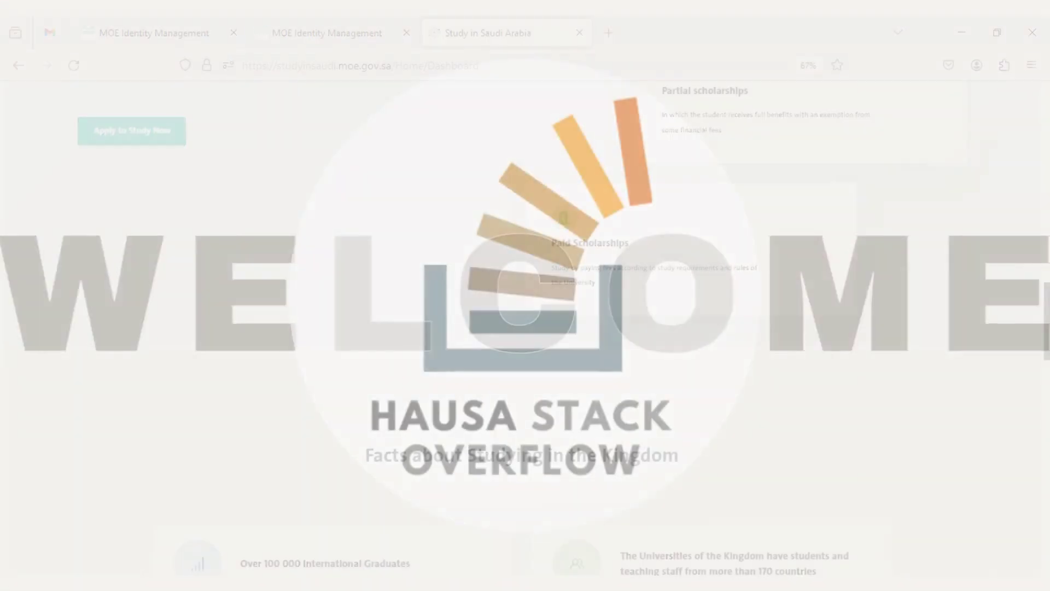